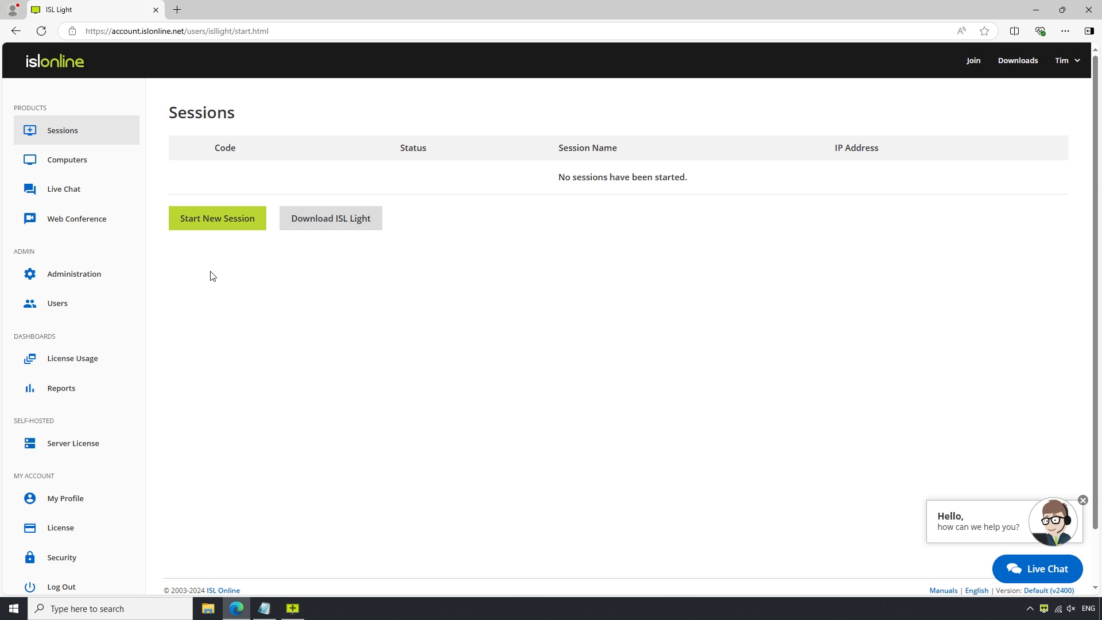
Under Administration > Users, add a new user with full name, username, e-mail and password.
{"action": "left_click", "coordinate": [93, 282]}
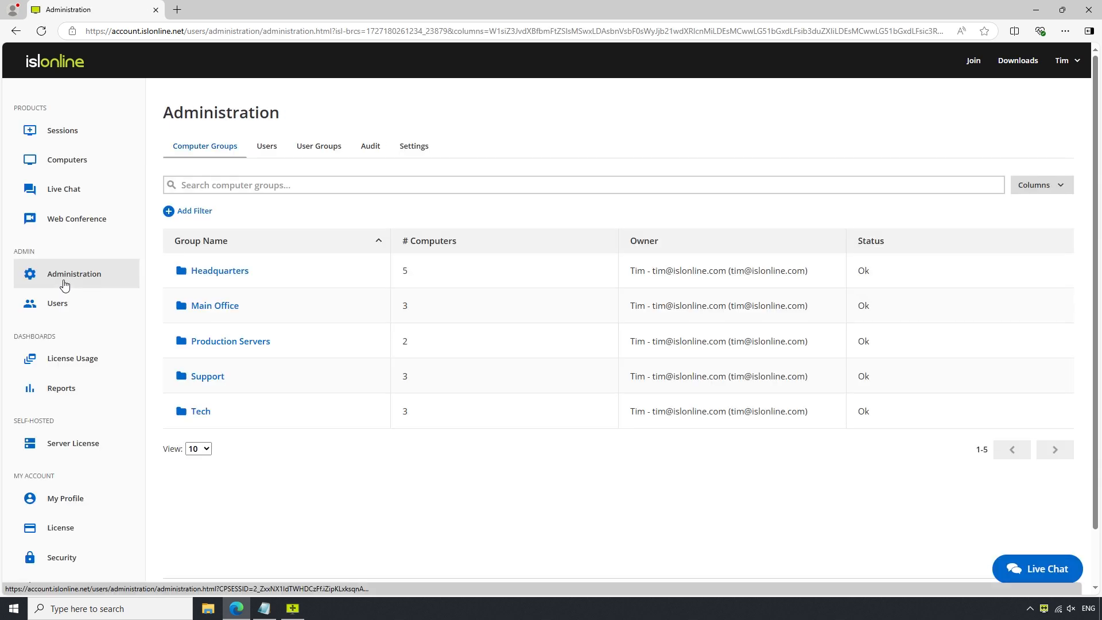
{"action": "left_click", "coordinate": [270, 152]}
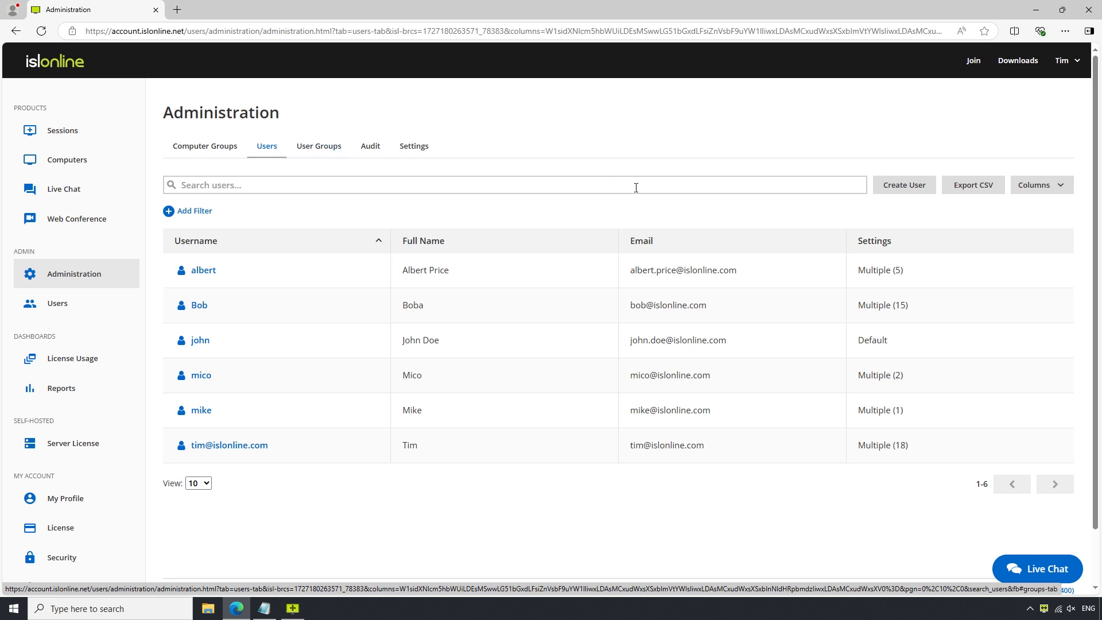
{"action": "left_click", "coordinate": [904, 188]}
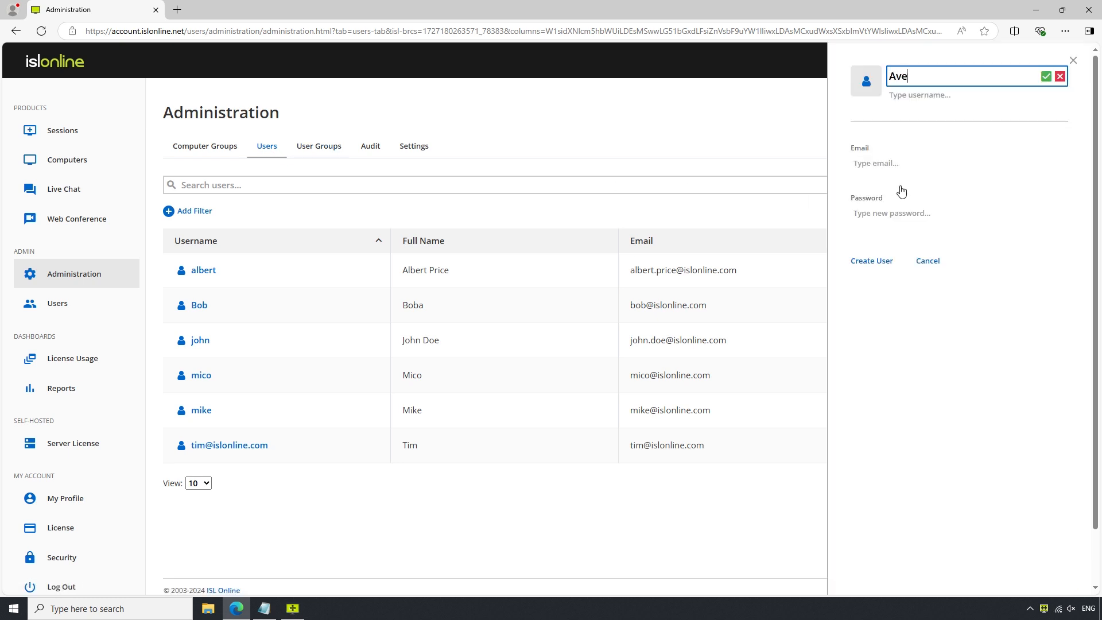
{"action": "key", "text": "Return"}
{"action": "type", "text": "avery"}
{"action": "key", "text": "Return"}
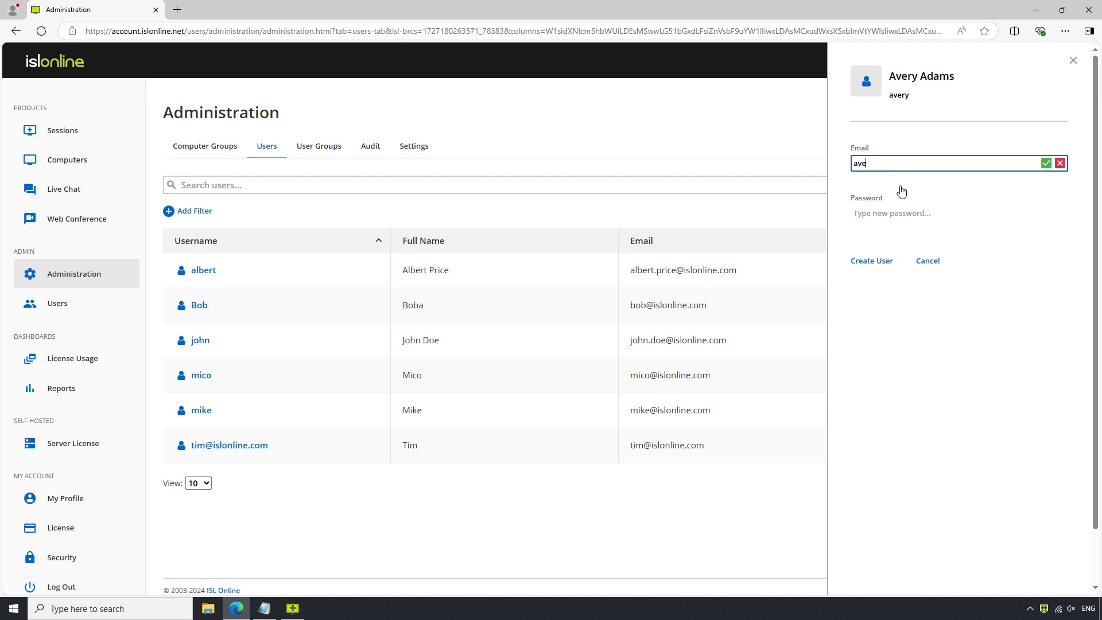
{"action": "key", "text": "Return"}
{"action": "type", "text": "•••••••••"}
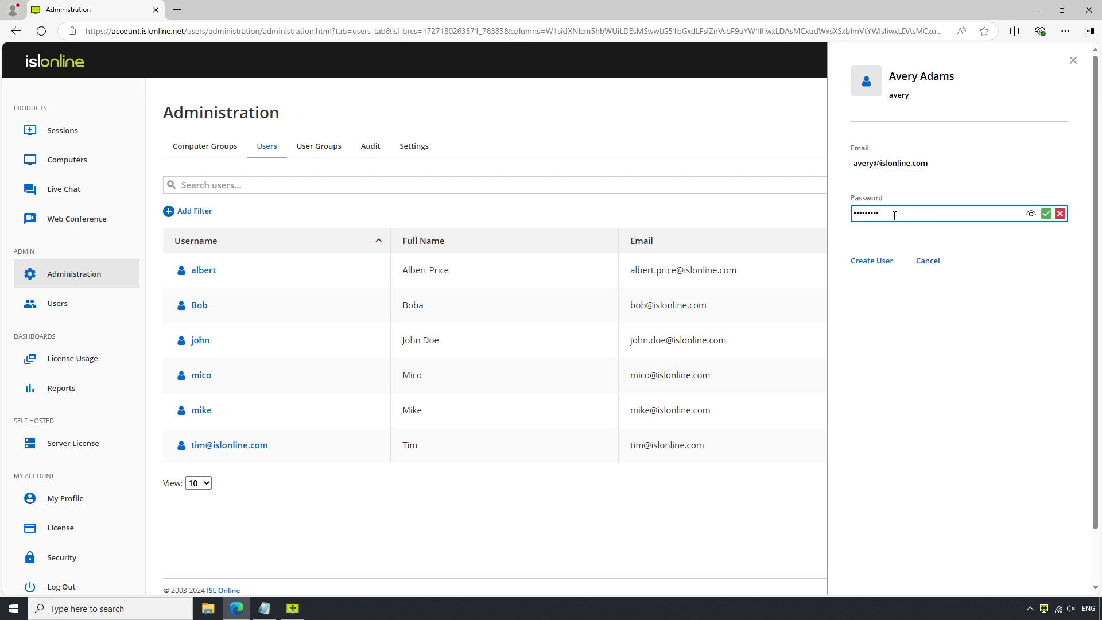
{"action": "left_click", "coordinate": [868, 266]}
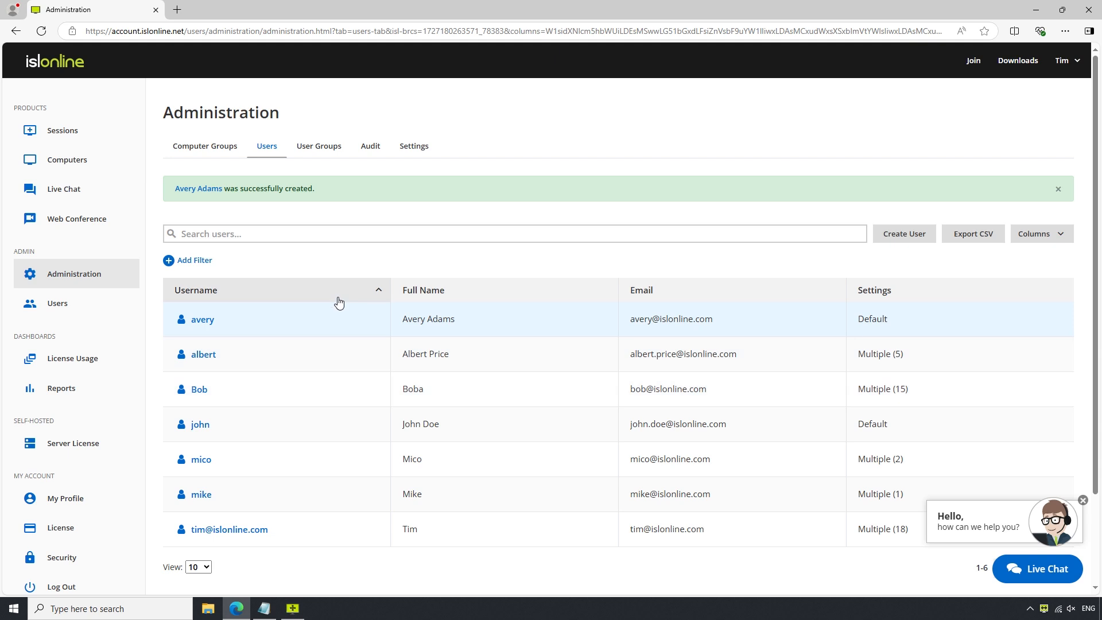
Glance at the user Export CSV page, then return and open the new user's details panel.
{"action": "left_click", "coordinate": [973, 235]}
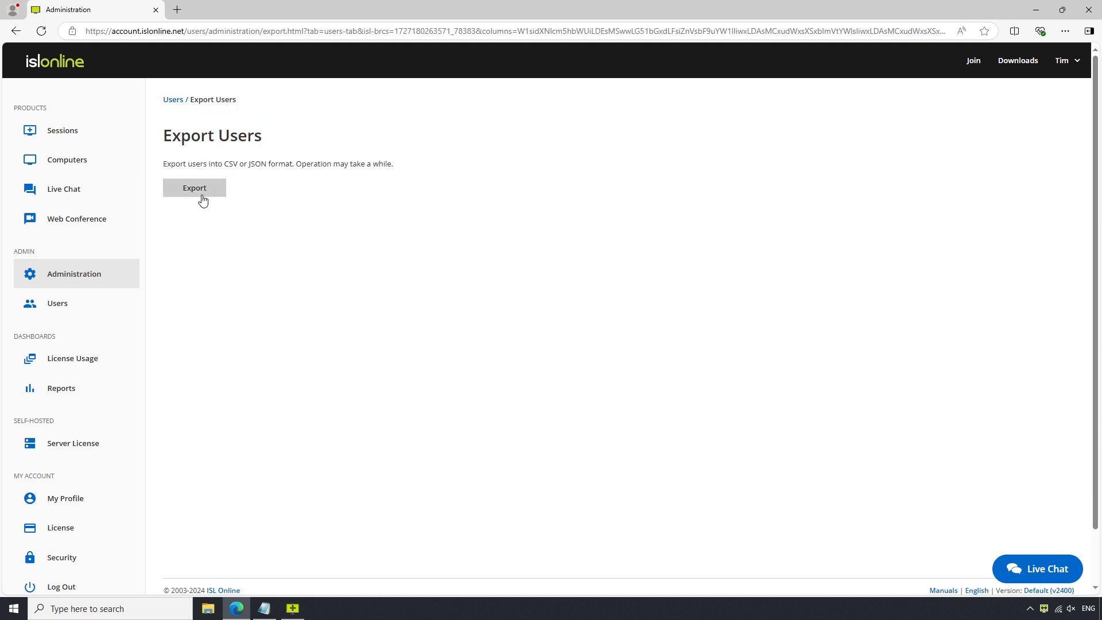
{"action": "left_click", "coordinate": [16, 31]}
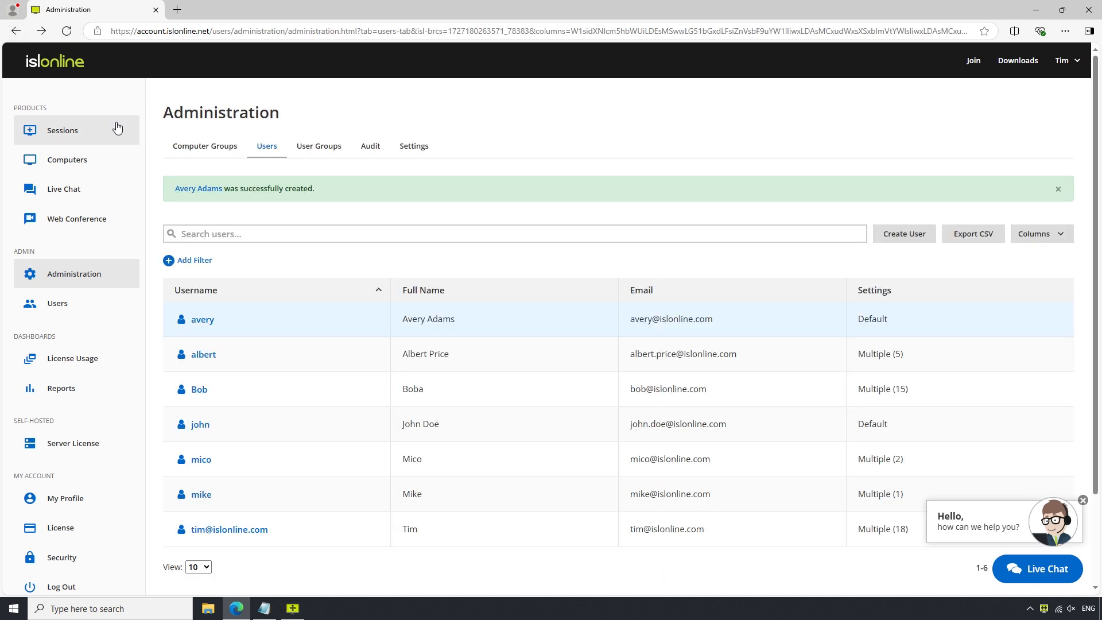
{"action": "left_click", "coordinate": [286, 331]}
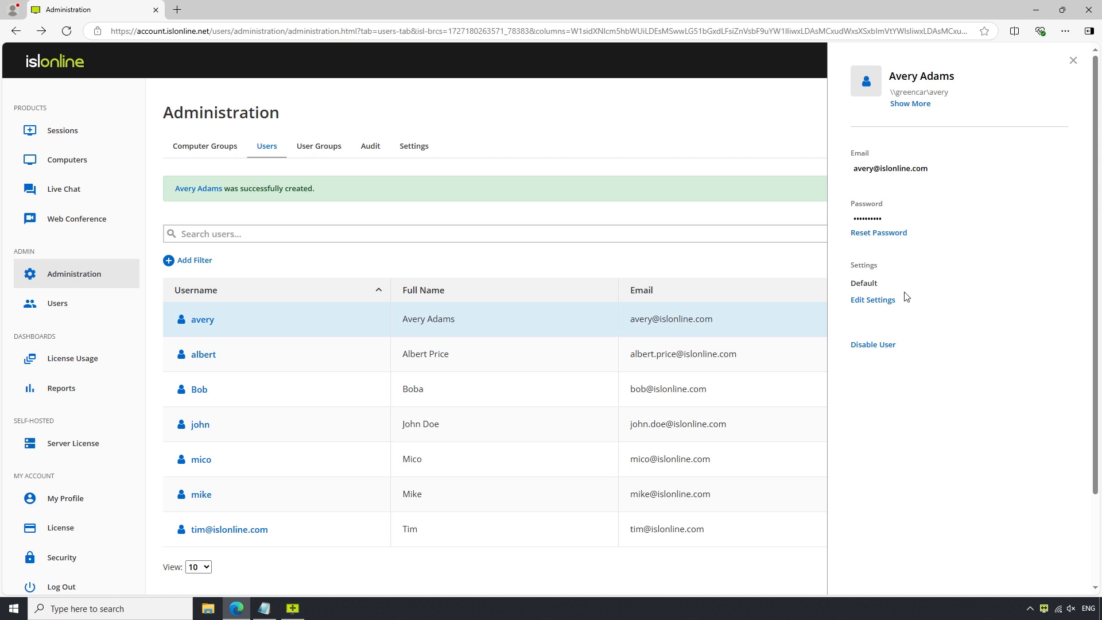
Enter desk code request IP filter rules: deny 192.168.0.113, allow 192.168.0.112/255.255.255.0, allow MAC 00-19-d1-06-c9.
{"action": "left_click", "coordinate": [873, 303]}
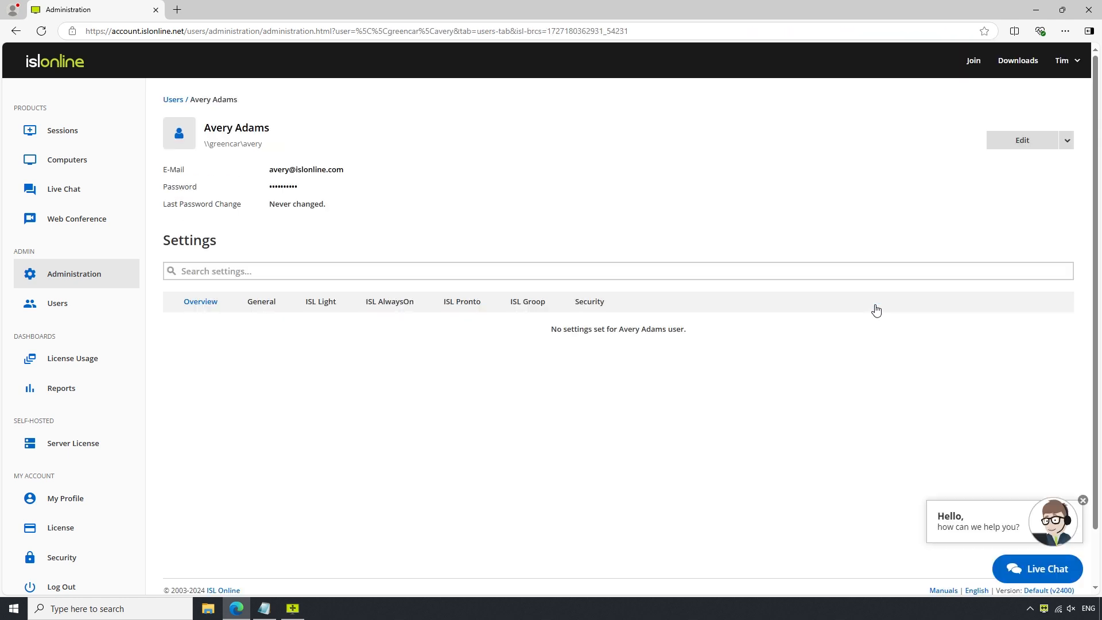
{"action": "left_click", "coordinate": [321, 308]}
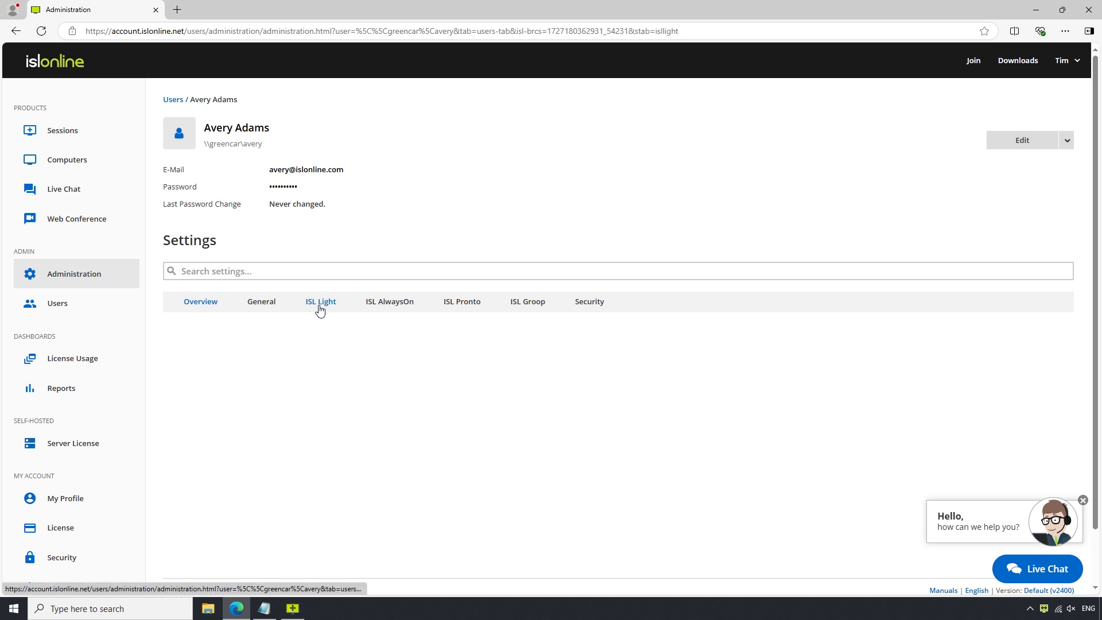
{"action": "scroll", "coordinate": [337, 364], "scroll_direction": "down", "scroll_amount": 4}
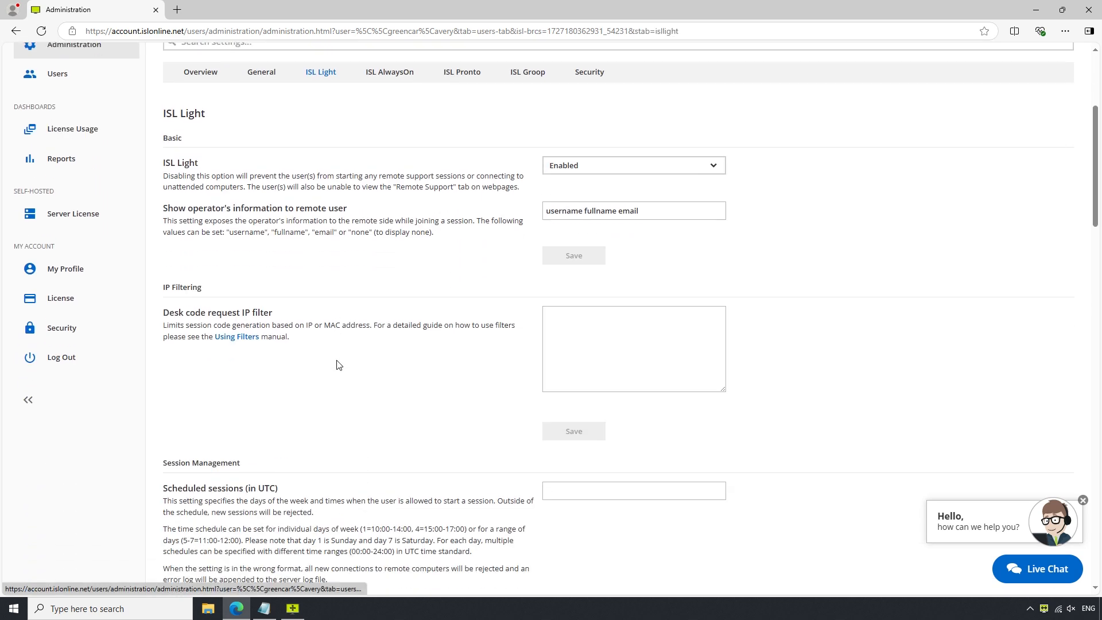
{"action": "left_click", "coordinate": [599, 345]}
{"action": "type", "text": "deny ip 192.168.0.113  allow ip 192.168.0.112/255.255.255.0  allow mac 00-19-d1-06-c9"}
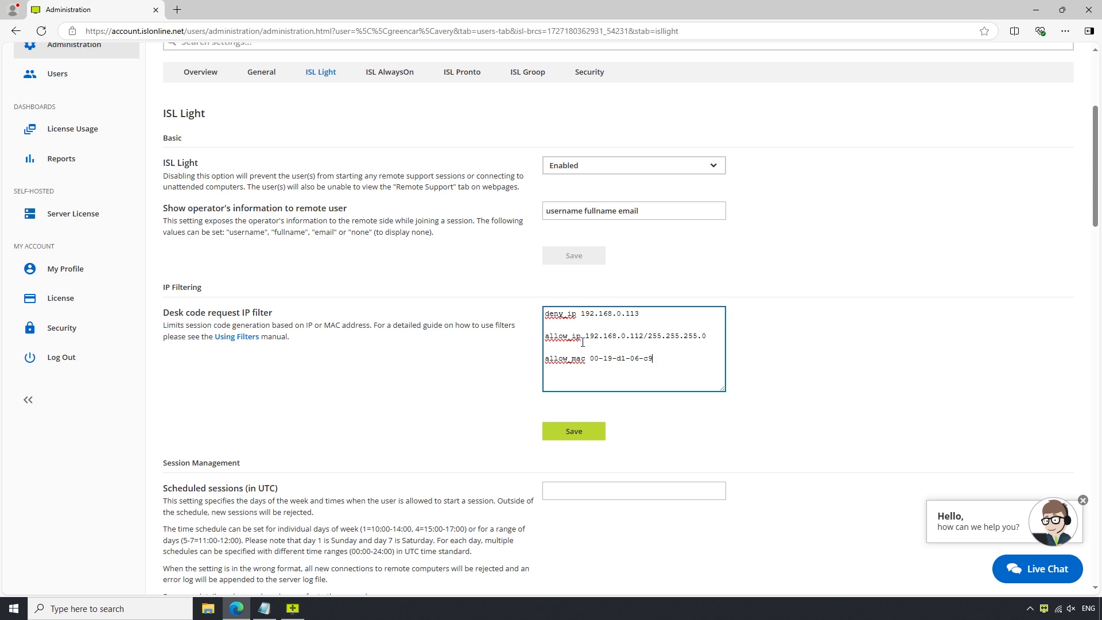
{"action": "left_click_drag", "start_coordinate": [546, 336], "coordinate": [646, 342]}
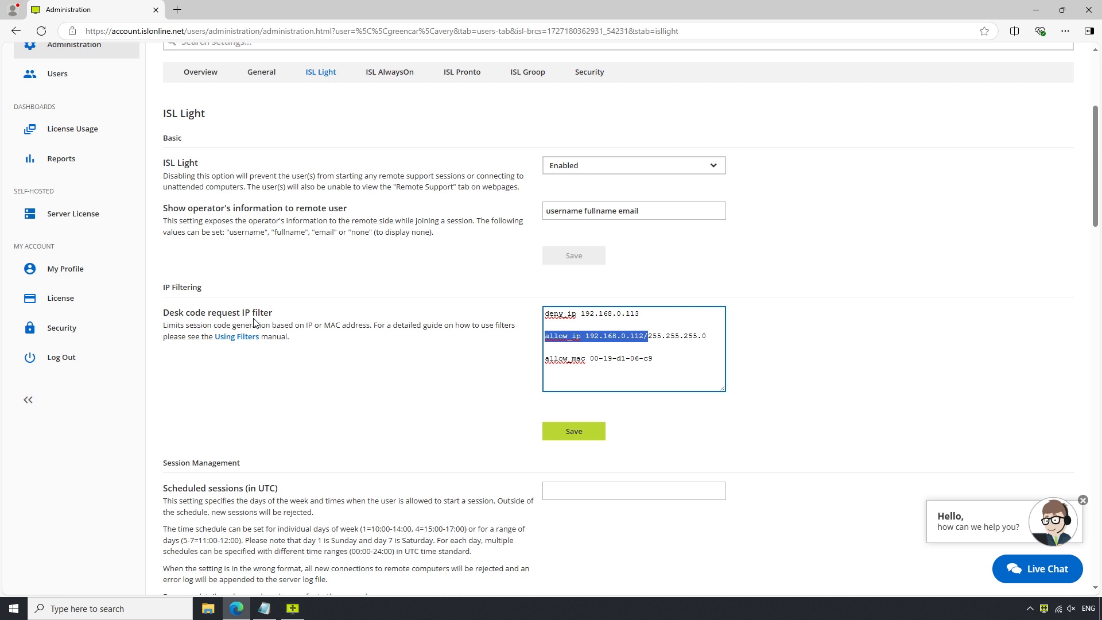
{"action": "left_click_drag", "start_coordinate": [647, 314], "coordinate": [581, 312]}
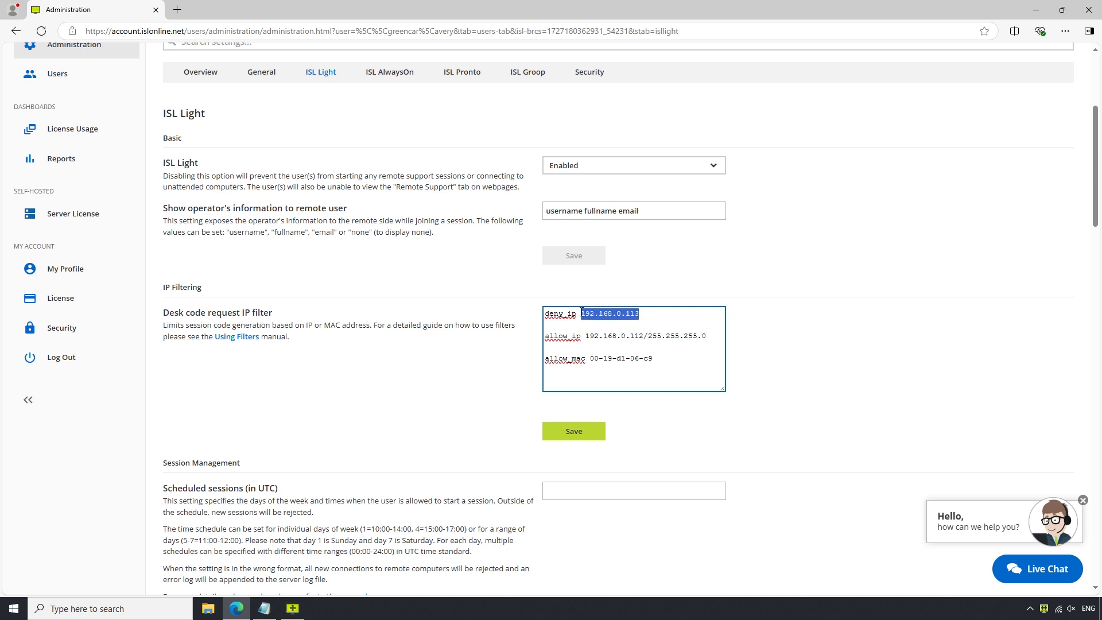
{"action": "left_click", "coordinate": [578, 349]}
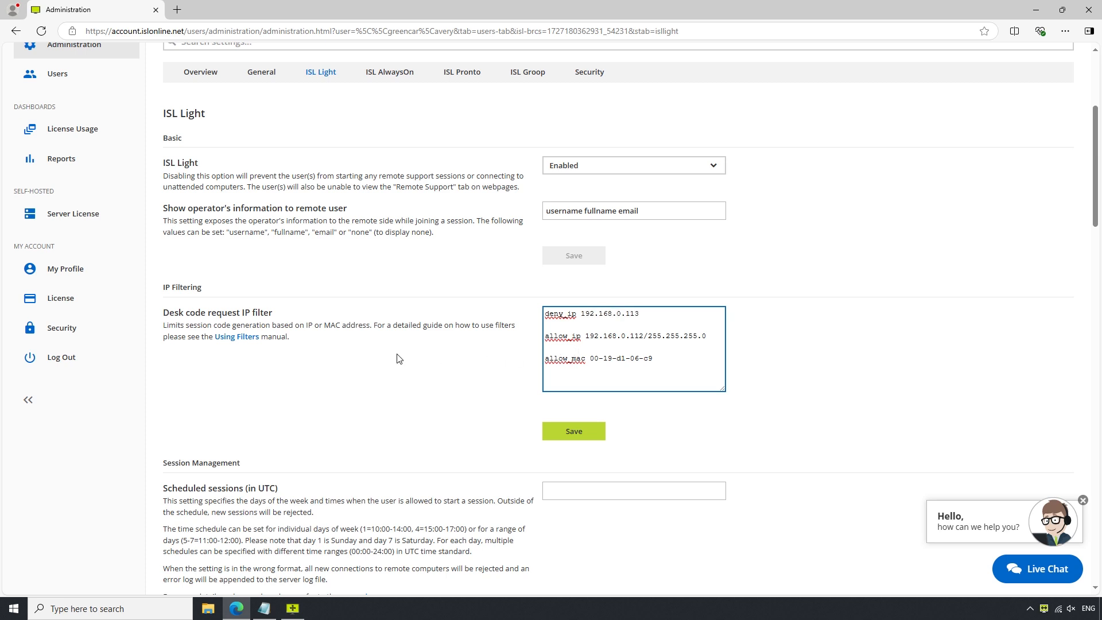
Check the Using Filters help article, then save the user's IP filter rules.
{"action": "left_click", "coordinate": [235, 339]}
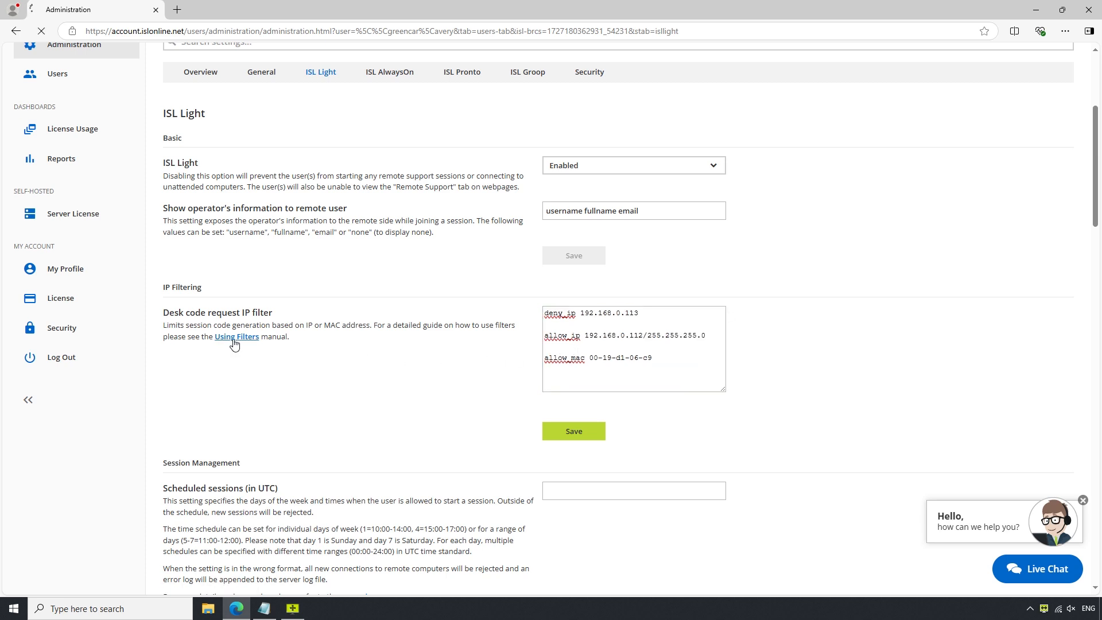
{"action": "scroll", "coordinate": [331, 367], "scroll_direction": "down", "scroll_amount": 4}
{"action": "scroll", "coordinate": [332, 367], "scroll_direction": "up", "scroll_amount": 3}
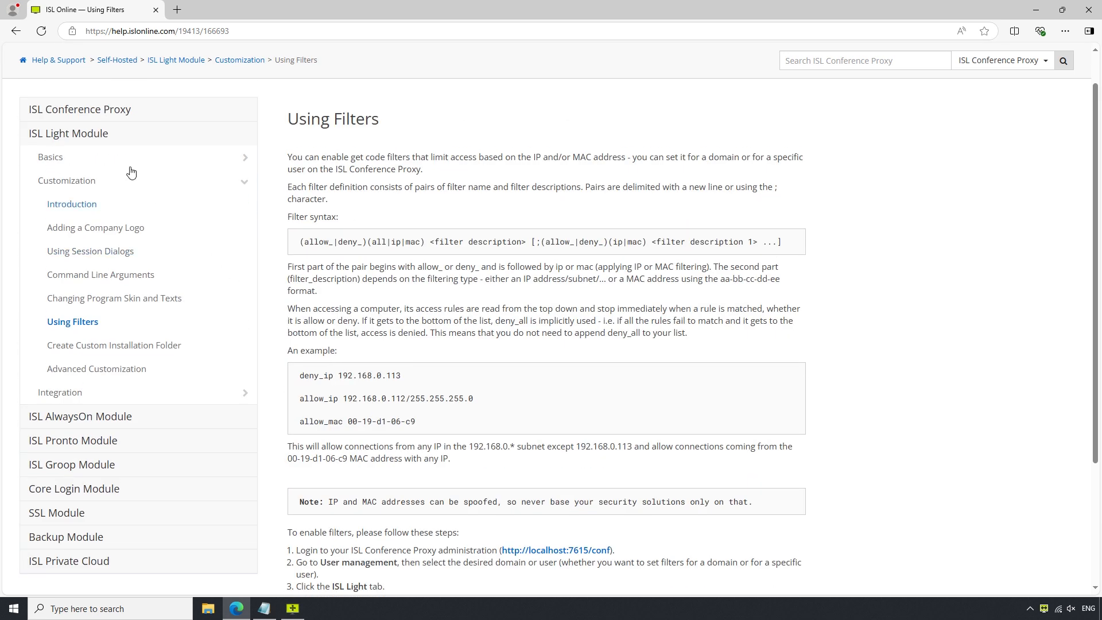
{"action": "left_click", "coordinate": [16, 33]}
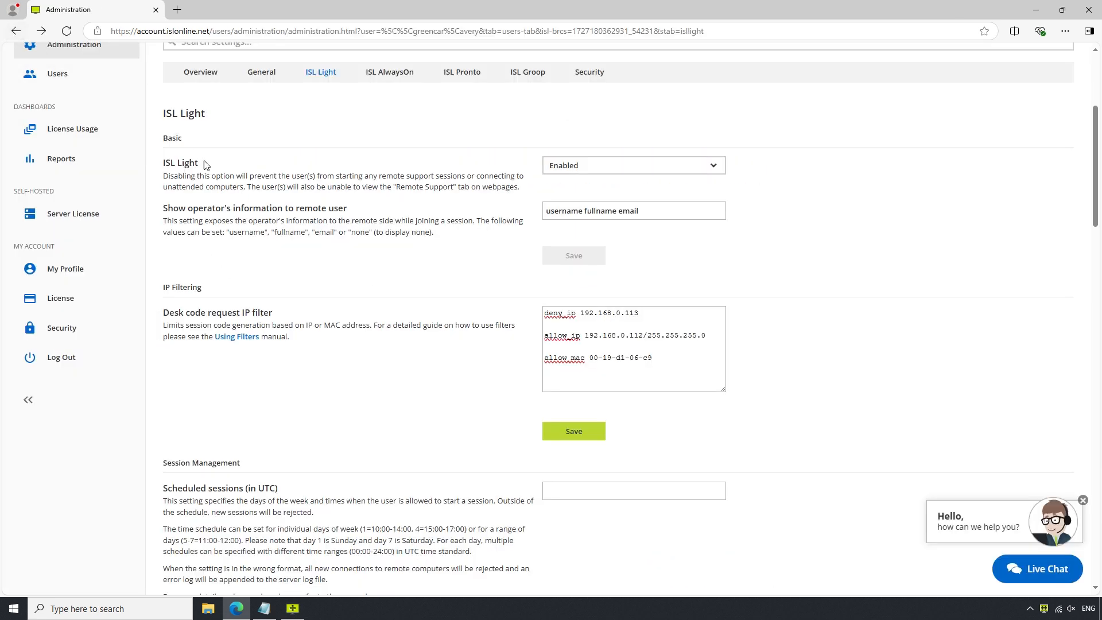
{"action": "left_click", "coordinate": [583, 438]}
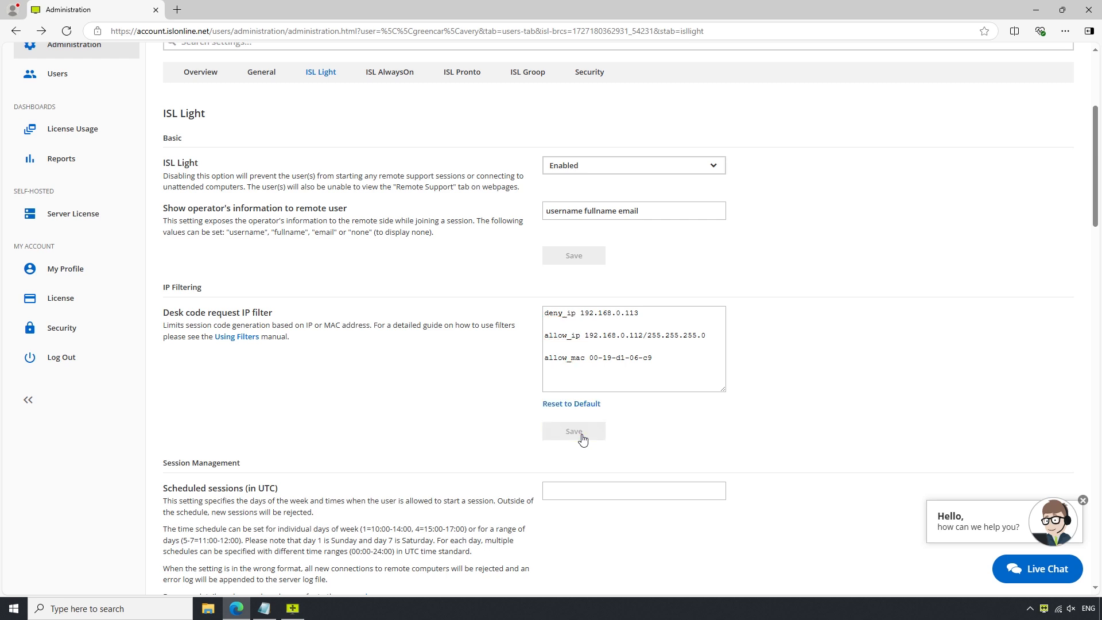
{"action": "scroll", "coordinate": [583, 439], "scroll_direction": "up", "scroll_amount": 4}
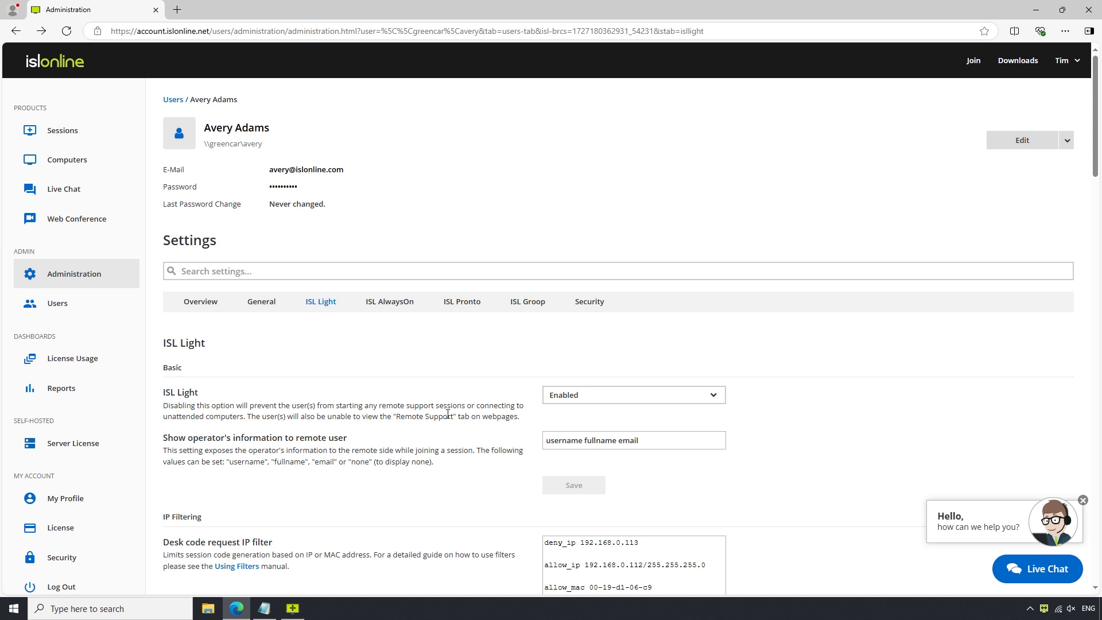
Glance at the domain-wide settings, then reopen the new user's details showing the saved filter rules.
{"action": "left_click", "coordinate": [72, 282]}
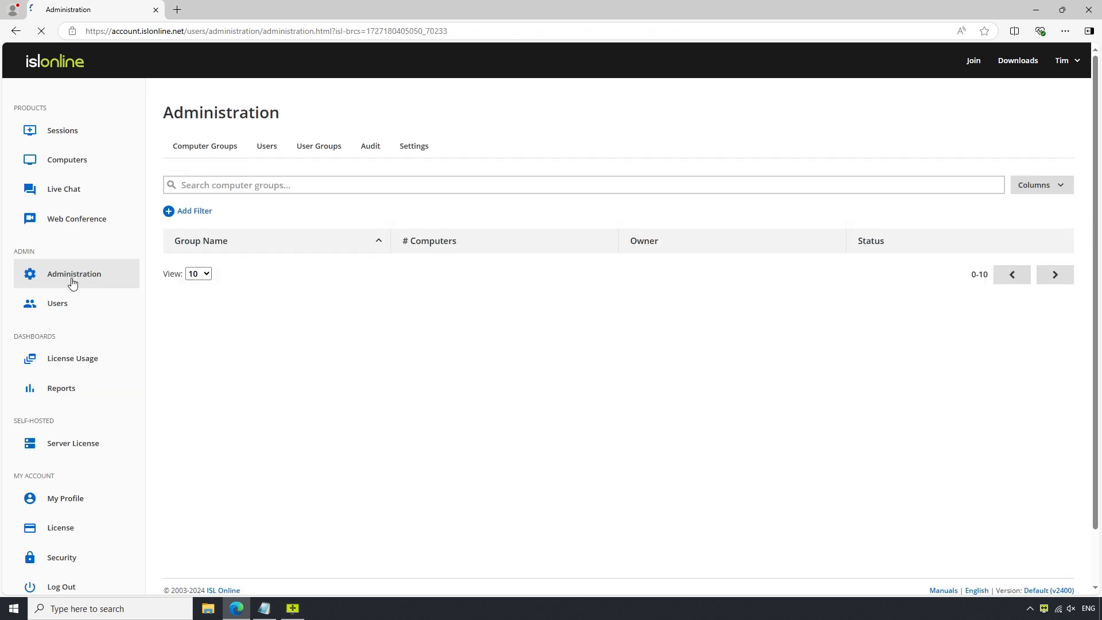
{"action": "left_click", "coordinate": [425, 152]}
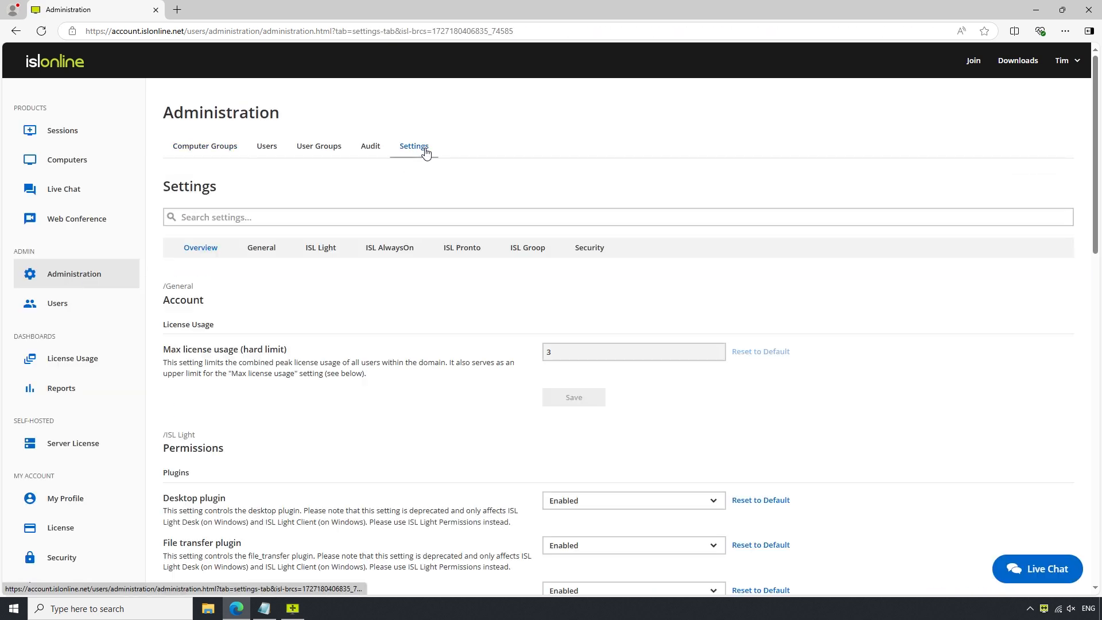
{"action": "scroll", "coordinate": [408, 401], "scroll_direction": "down", "scroll_amount": 5}
{"action": "scroll", "coordinate": [408, 403], "scroll_direction": "up", "scroll_amount": 5}
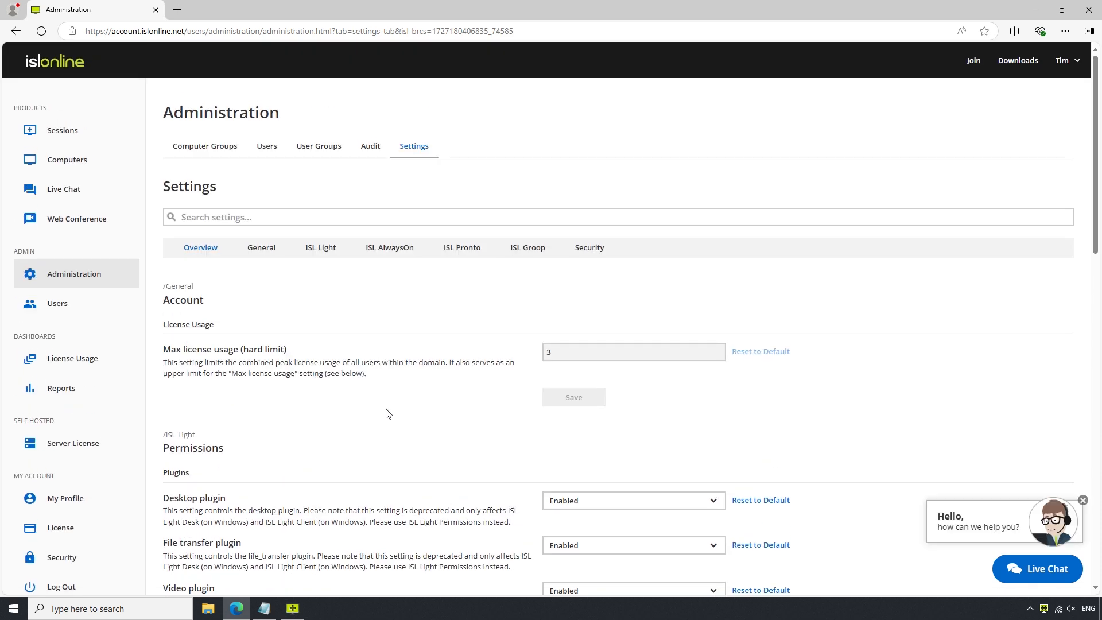
{"action": "left_click", "coordinate": [265, 151]}
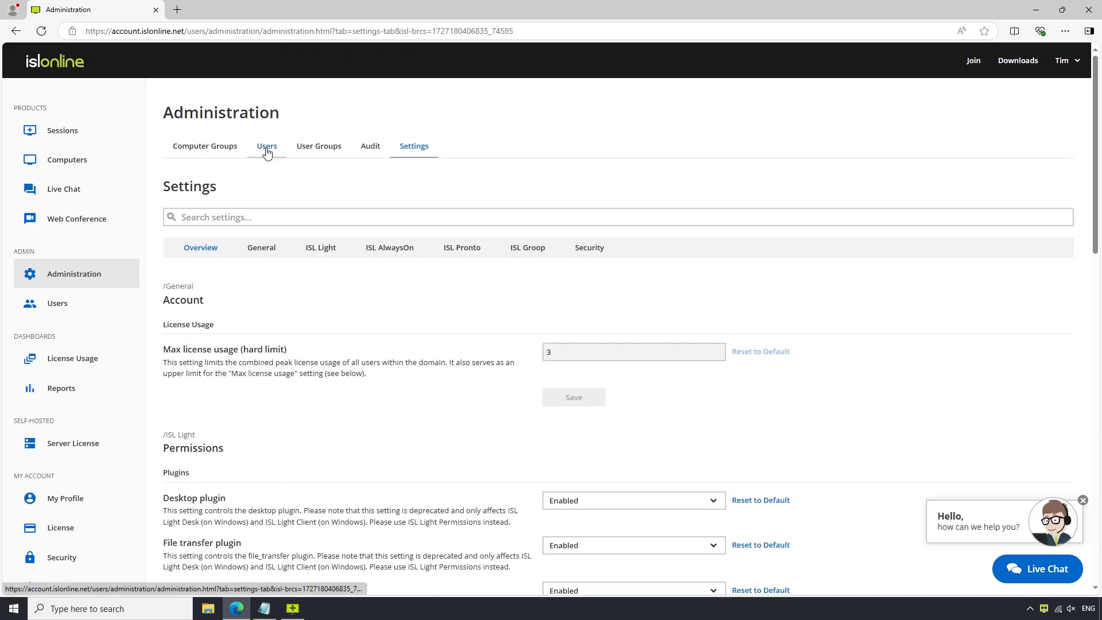
{"action": "left_click", "coordinate": [282, 314]}
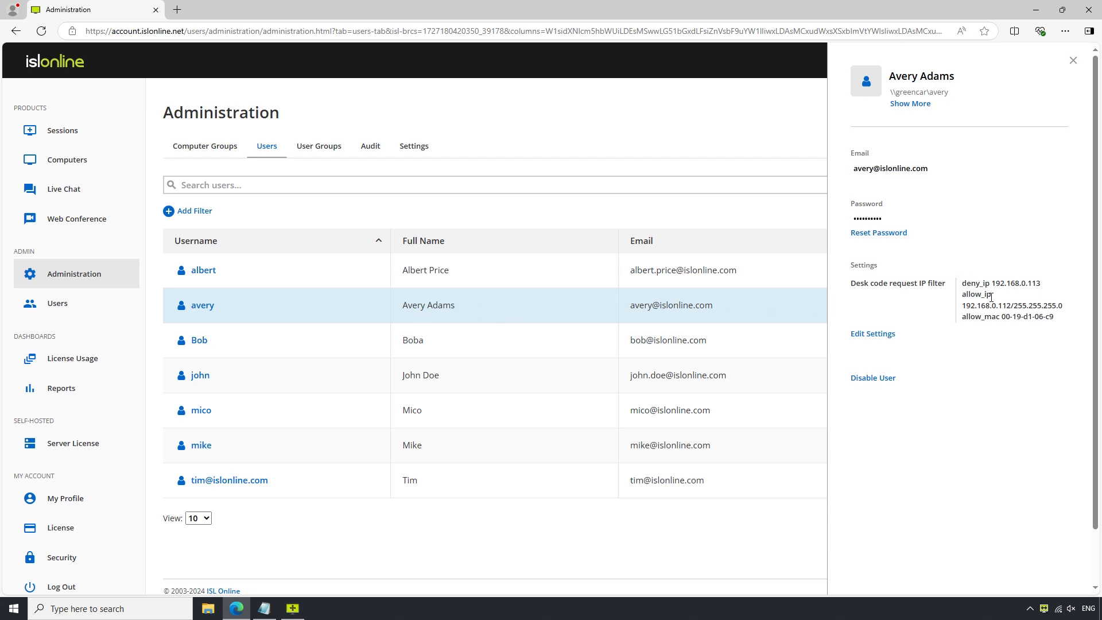
Disable the new user's account, then enable it again.
{"action": "left_click", "coordinate": [872, 378]}
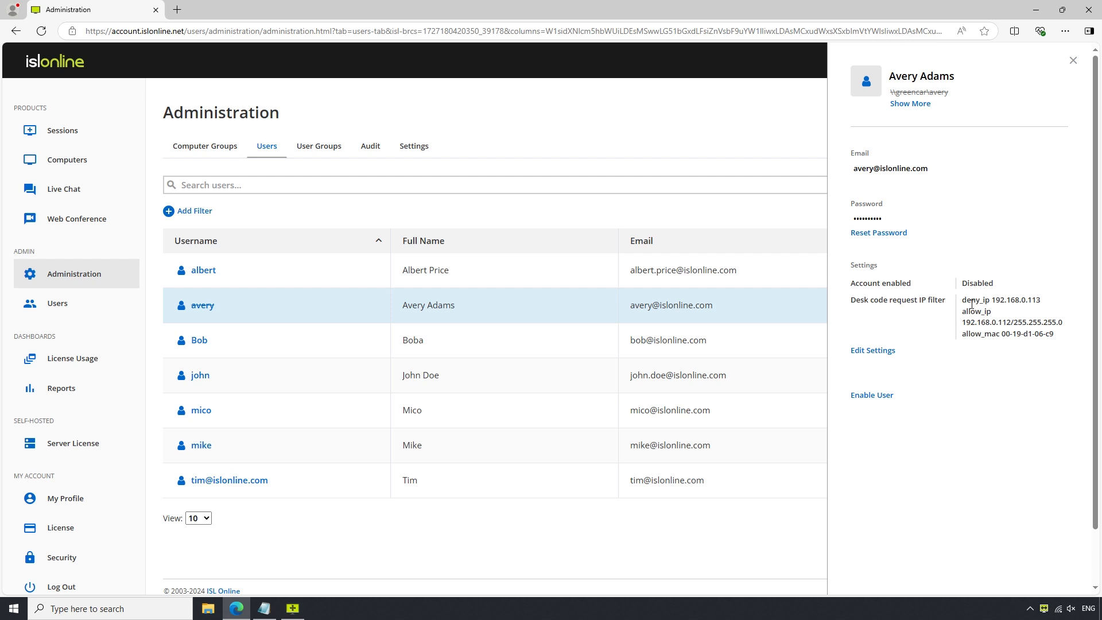
{"action": "left_click", "coordinate": [870, 396]}
Start a new user group named 'Tech' from the User Groups list.
{"action": "left_click", "coordinate": [317, 150]}
{"action": "left_click", "coordinate": [317, 150]}
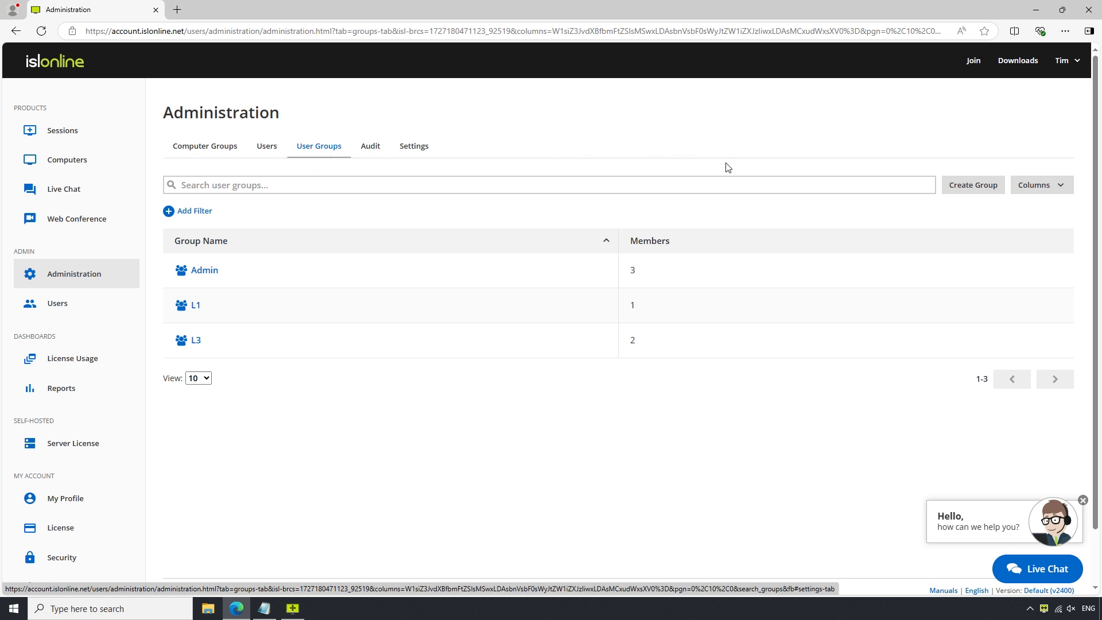
{"action": "left_click", "coordinate": [963, 189]}
{"action": "type", "text": "Tech"}
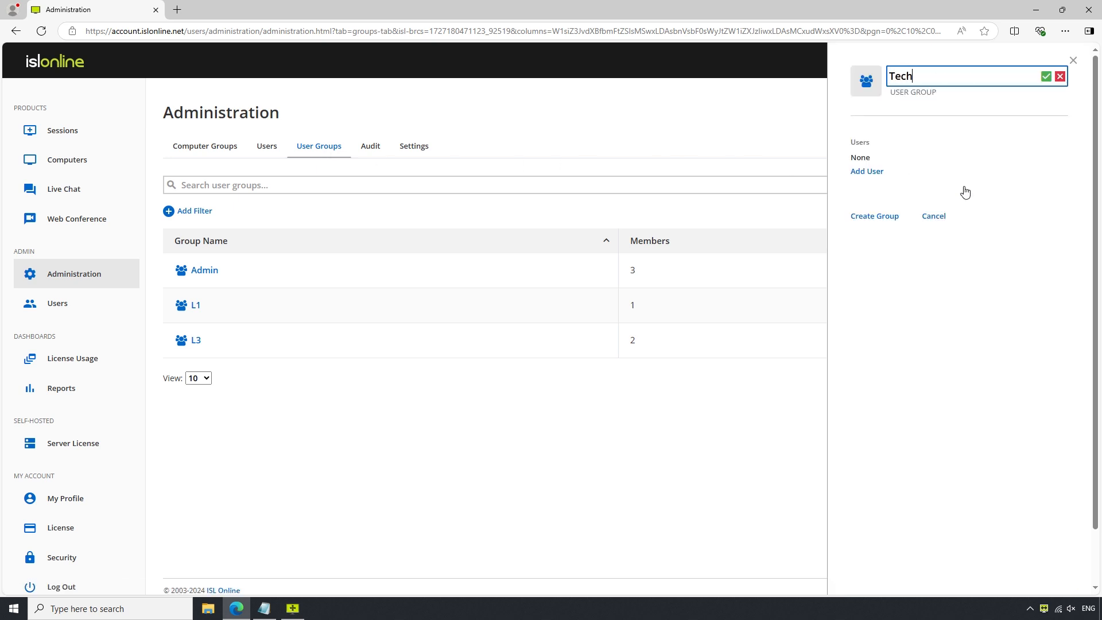
{"action": "left_click", "coordinate": [878, 172]}
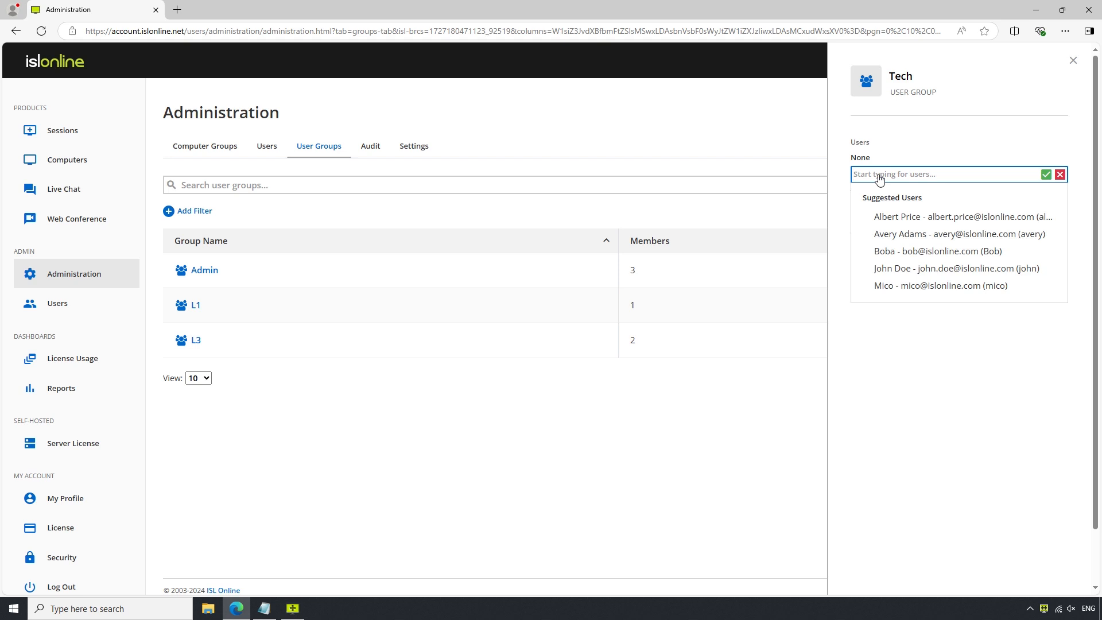
Add the new user and two other users as members, then create the Tech group.
{"action": "left_click", "coordinate": [898, 234]}
{"action": "left_click", "coordinate": [878, 175]}
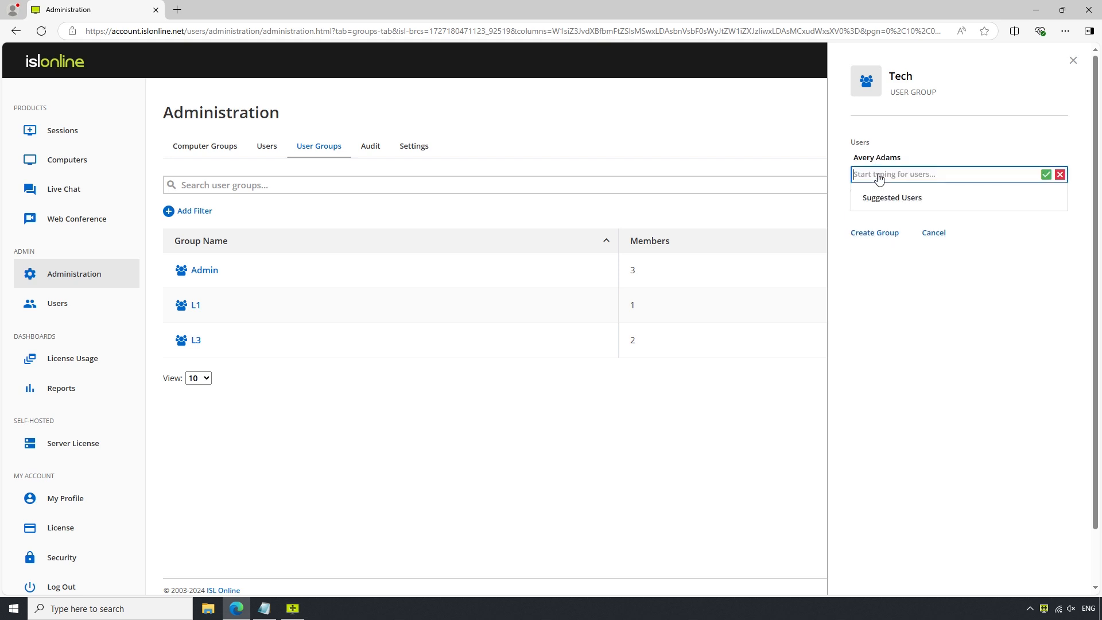
{"action": "left_click", "coordinate": [899, 246]}
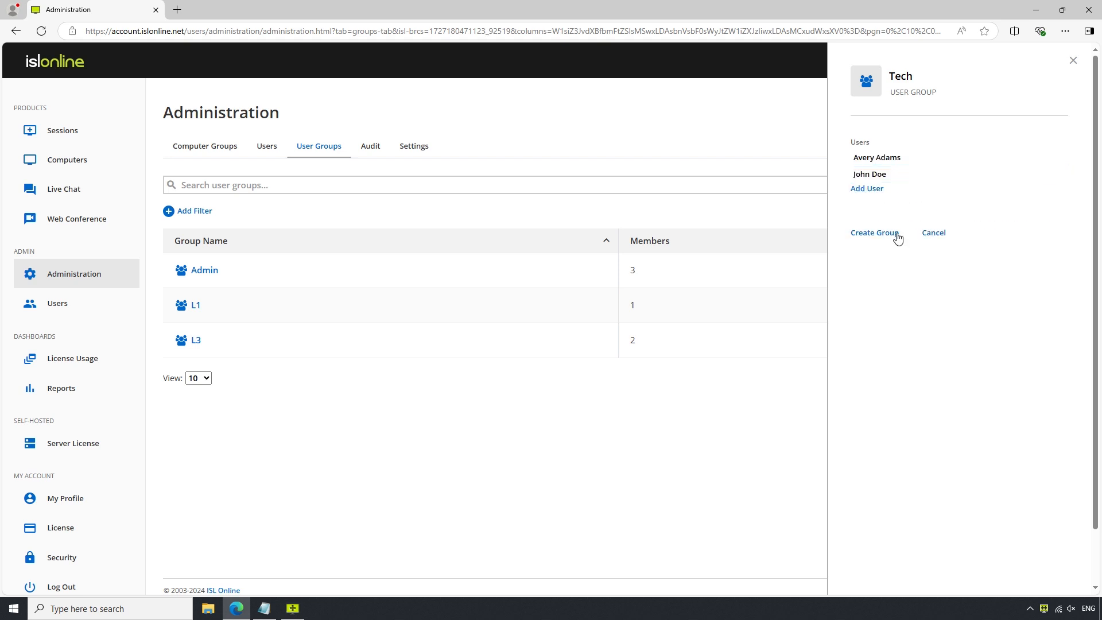
{"action": "left_click", "coordinate": [877, 191]}
{"action": "left_click", "coordinate": [898, 293]}
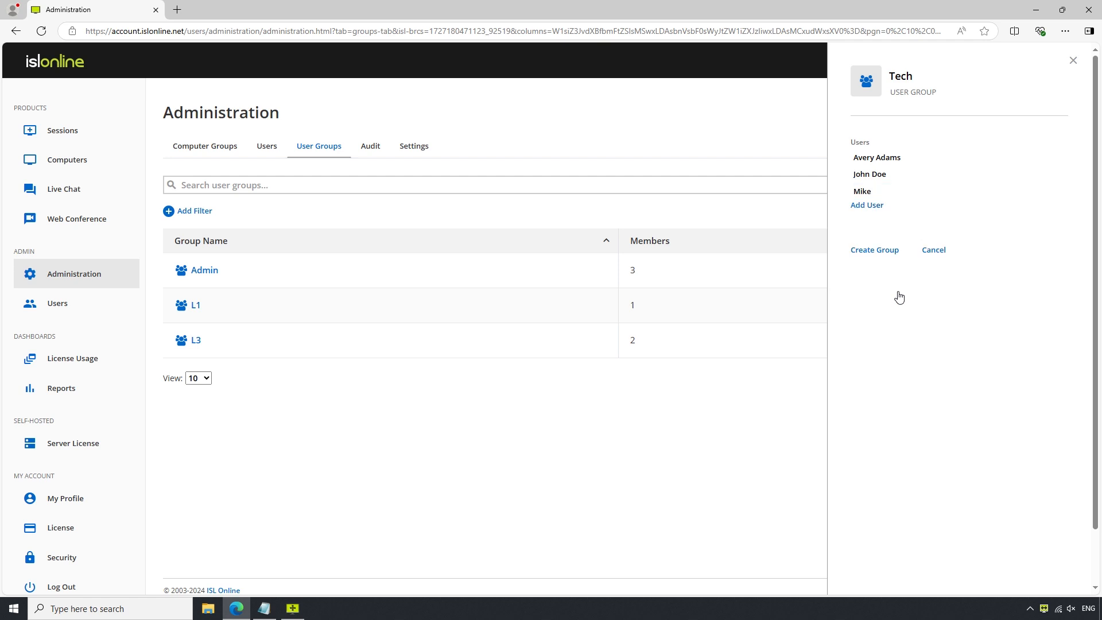
{"action": "left_click", "coordinate": [875, 253]}
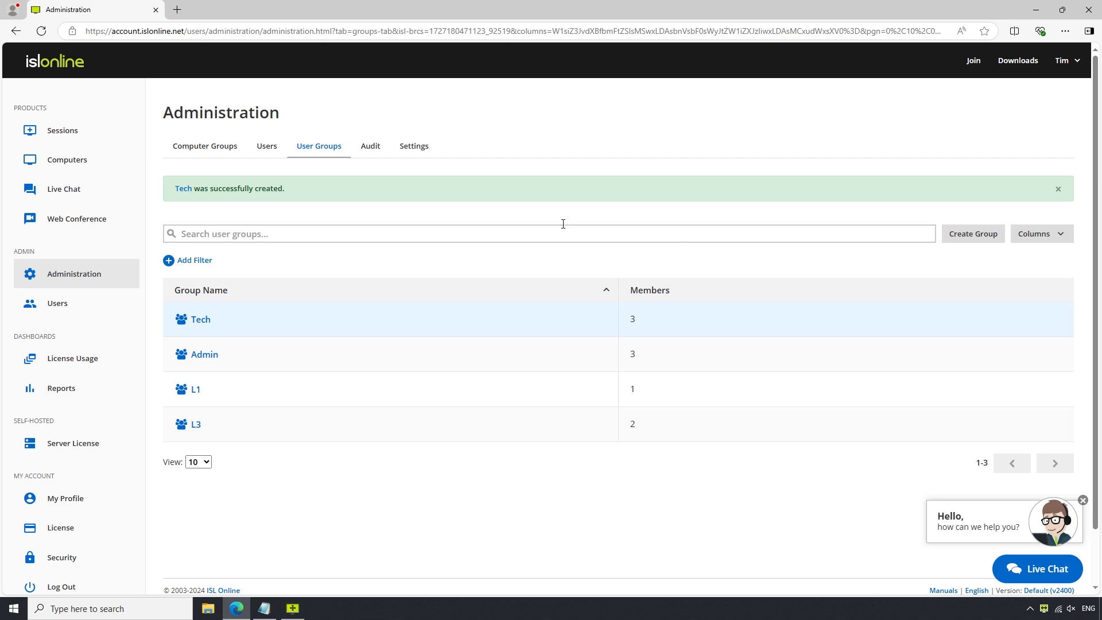
{"action": "left_click", "coordinate": [195, 153]}
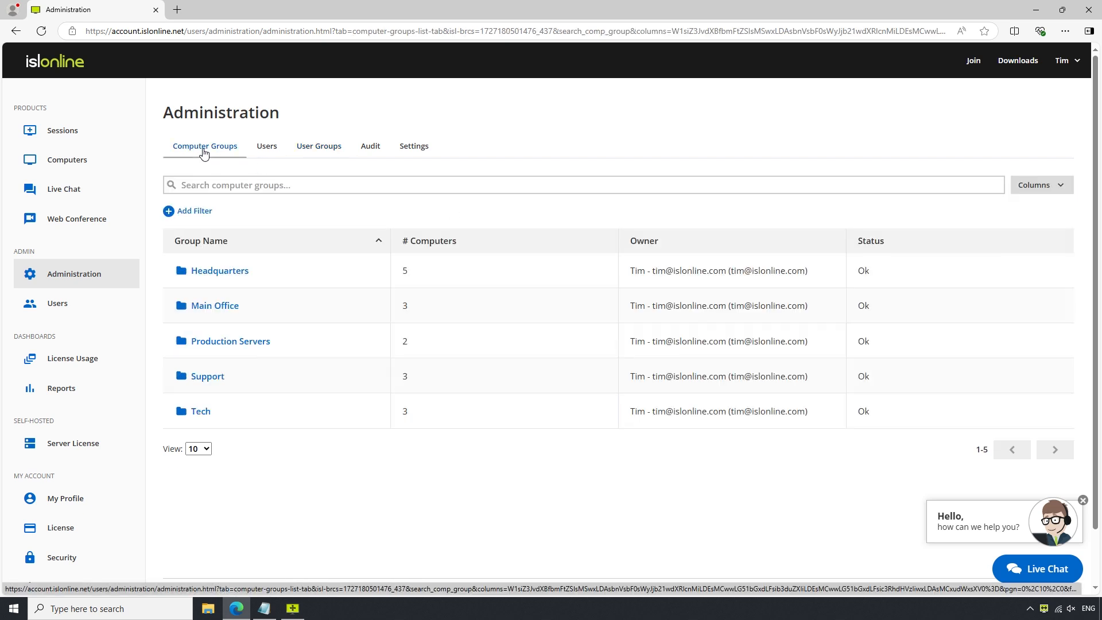
Add the Tech user group as a member of the Tech computer group, alongside Tim.
{"action": "left_click", "coordinate": [292, 414]}
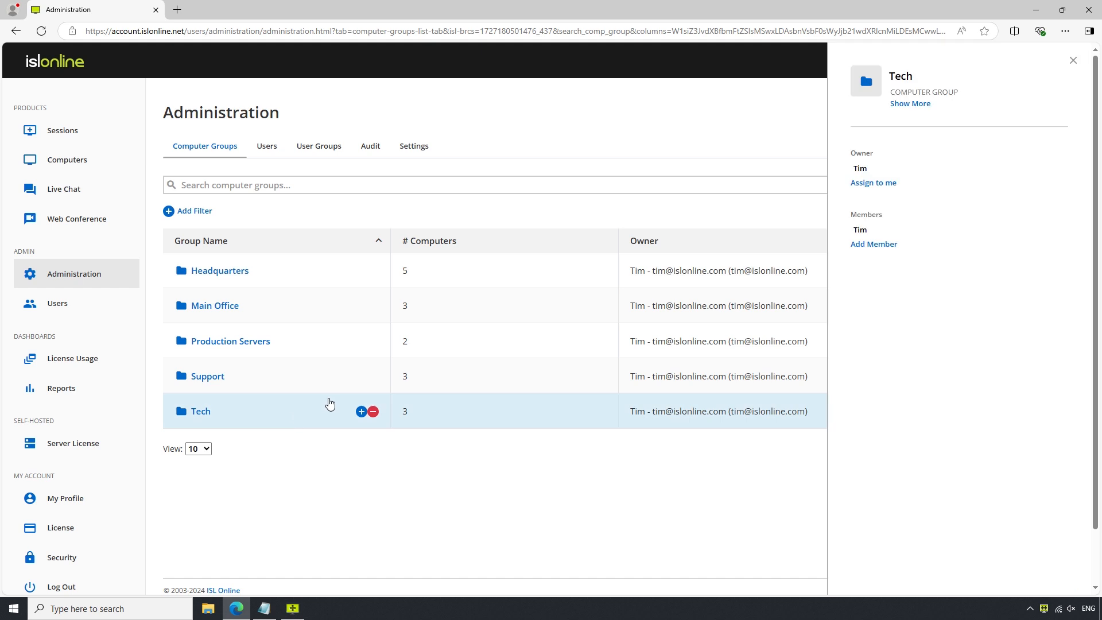
{"action": "left_click", "coordinate": [869, 247]}
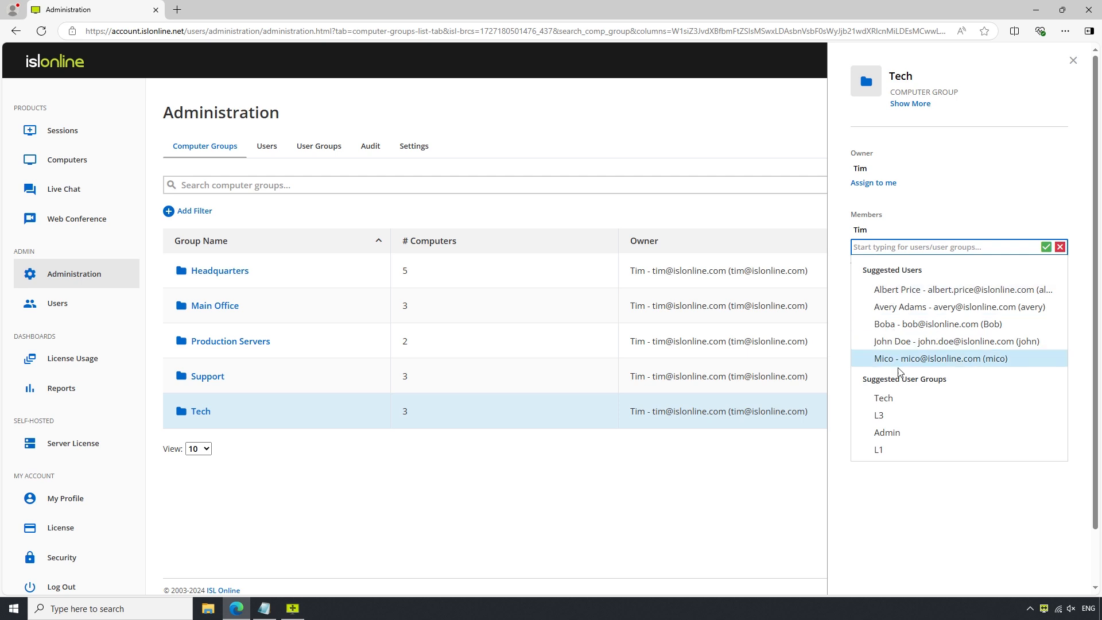
{"action": "left_click", "coordinate": [896, 405]}
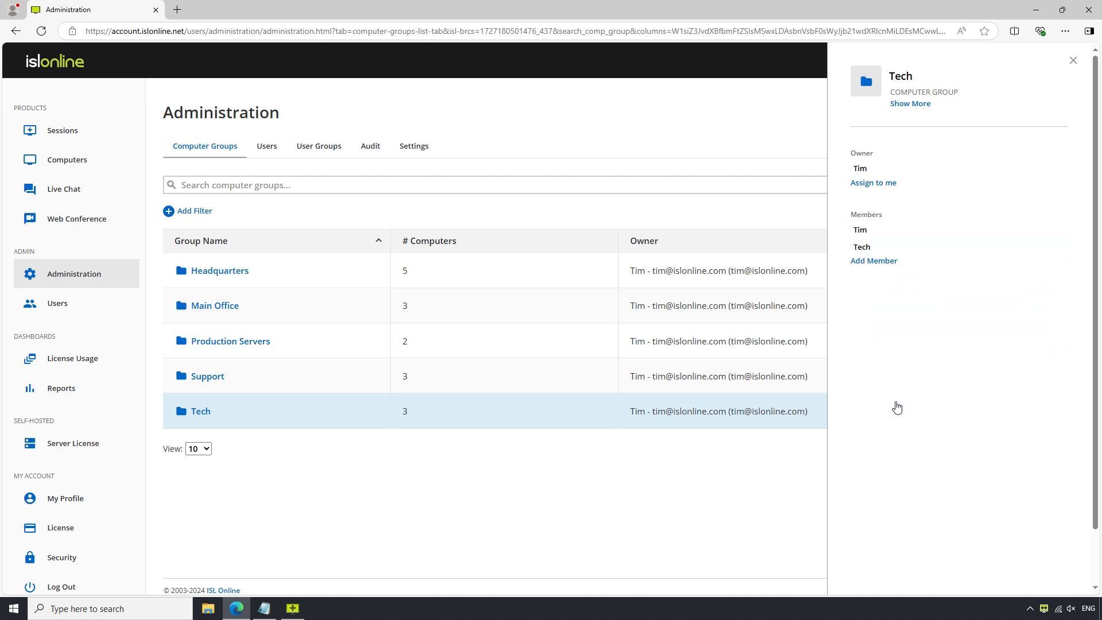
{"action": "left_click", "coordinate": [301, 610]}
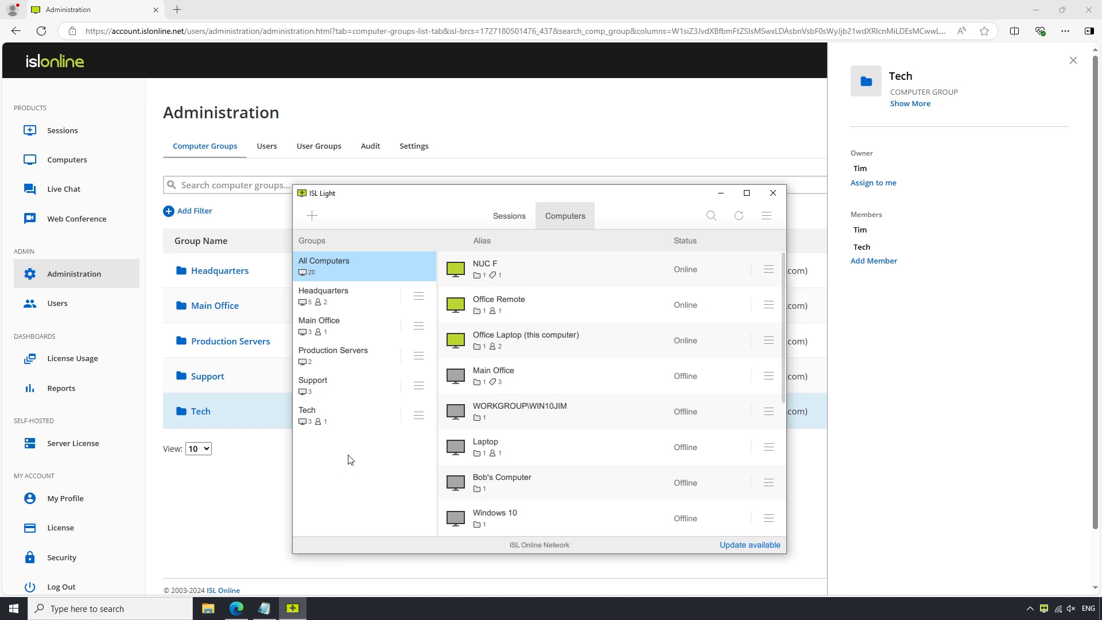
In ISL Light, share the Tech group with the Tech user group at Connect Only permission.
{"action": "left_click", "coordinate": [415, 420]}
{"action": "left_click", "coordinate": [431, 449]}
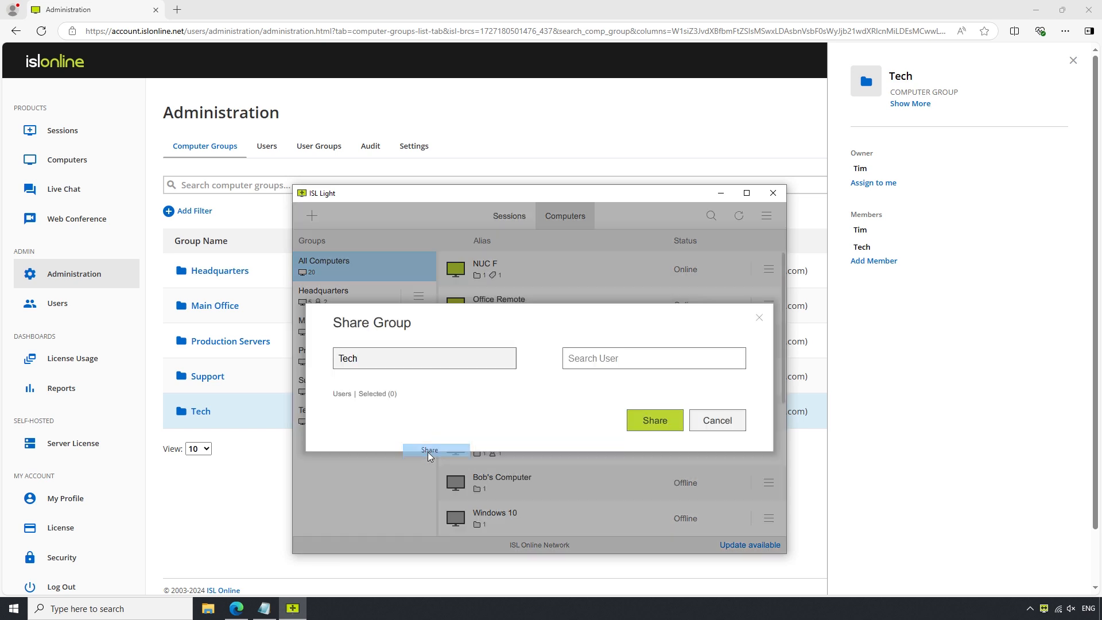
{"action": "left_click", "coordinate": [384, 337]}
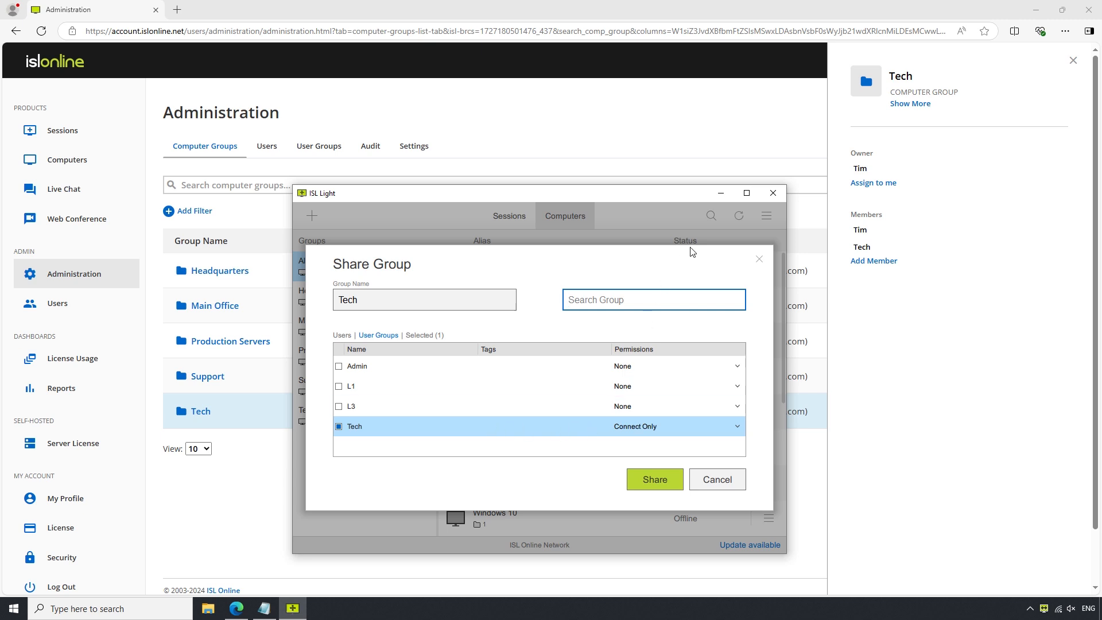
{"action": "left_click", "coordinate": [720, 194]}
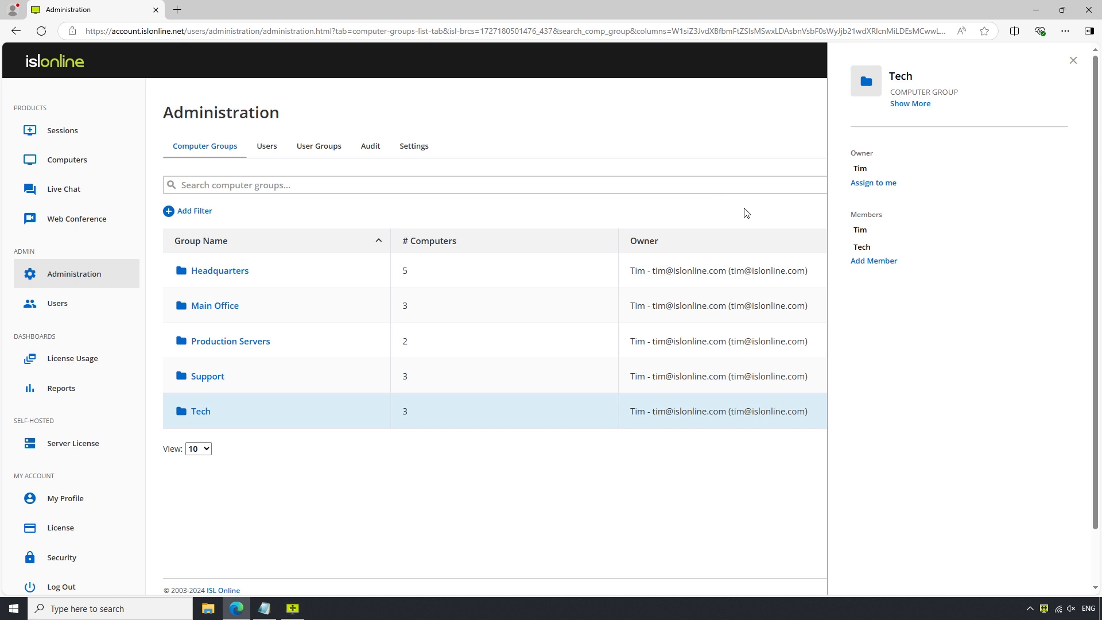
Begin adding another computer-group member, then go to the Users list from the sidebar.
{"action": "left_click", "coordinate": [869, 262]}
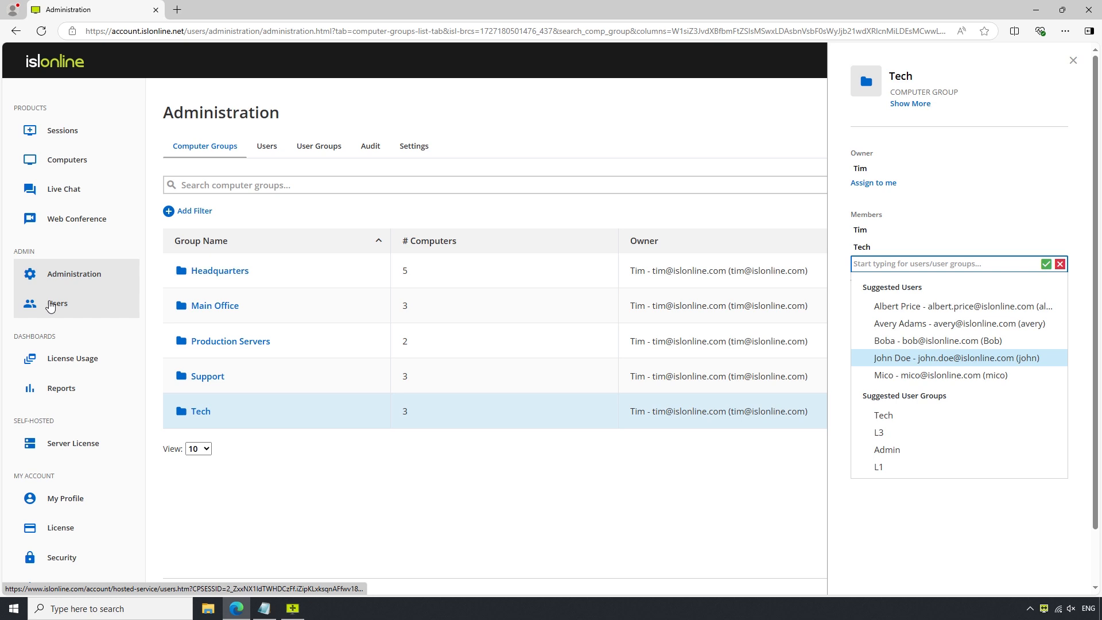
{"action": "left_click", "coordinate": [50, 306]}
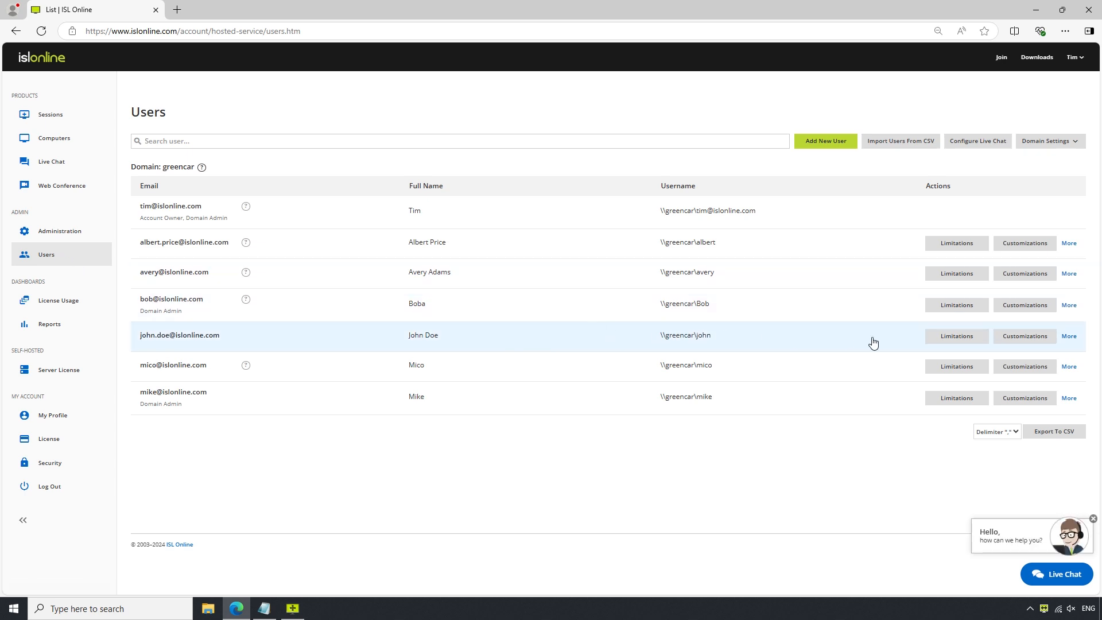
{"action": "left_click", "coordinate": [1069, 339]}
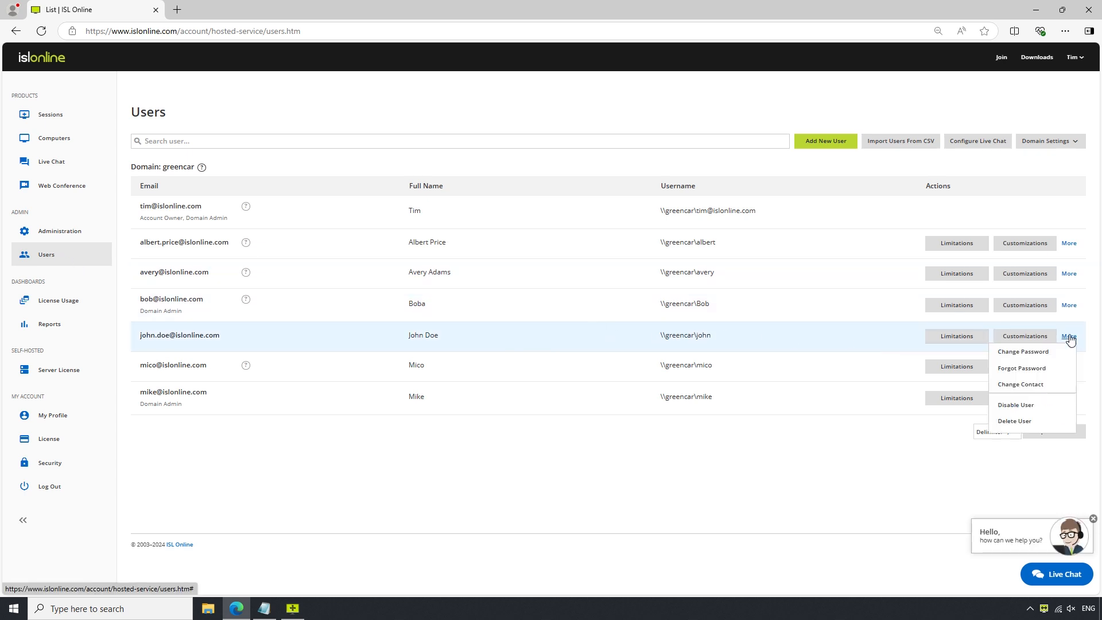
{"action": "left_click", "coordinate": [1018, 424]}
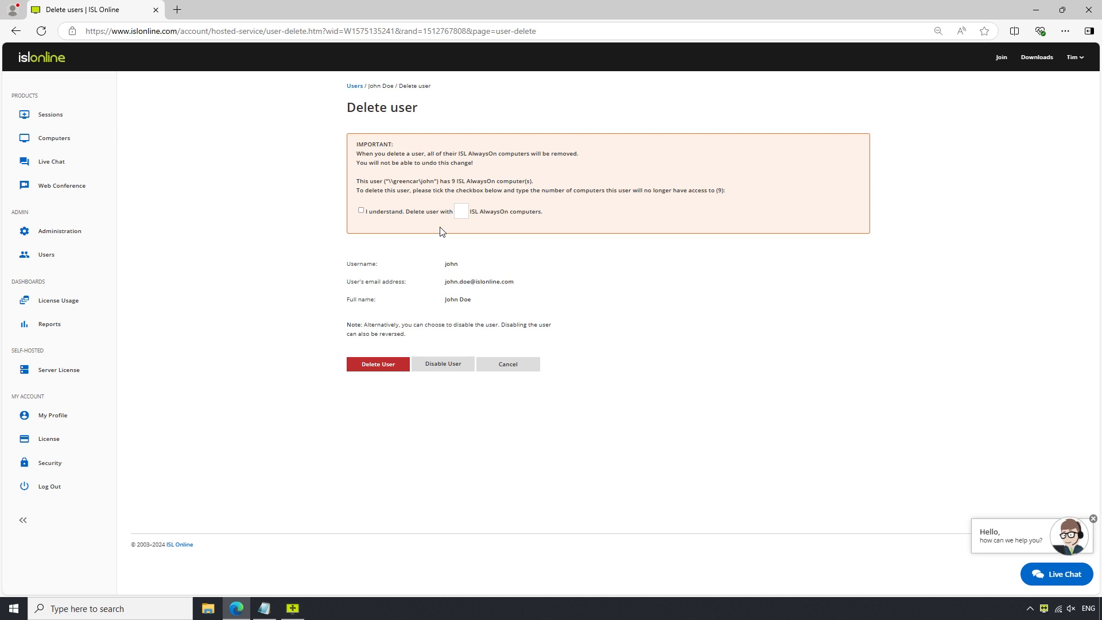
{"action": "left_click", "coordinate": [46, 256]}
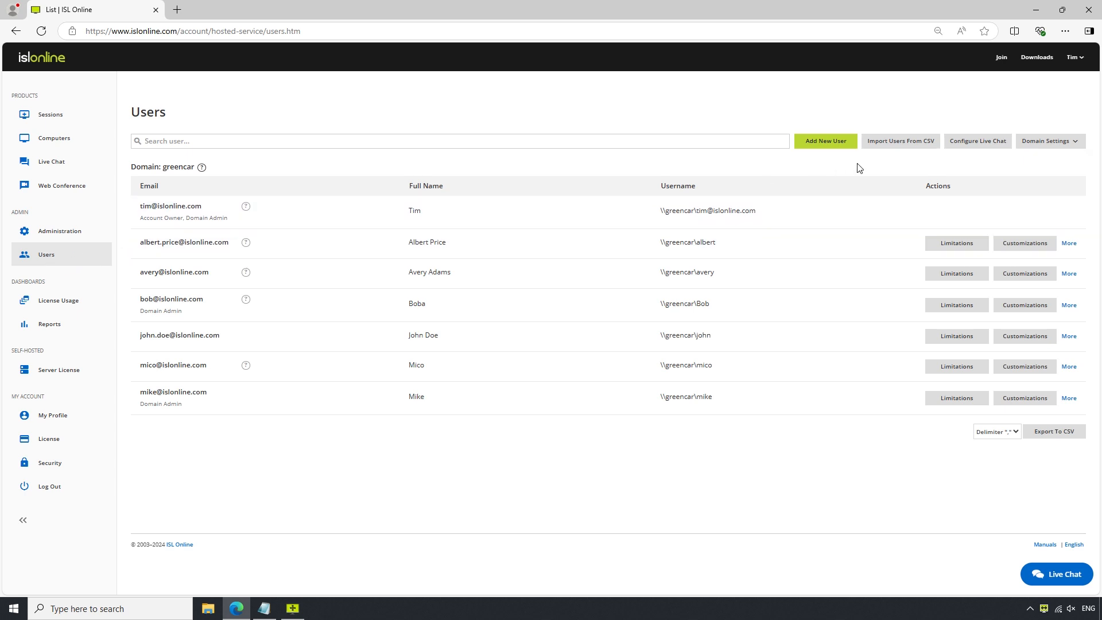
Check import.csv in Notepad, select it for the CSV user import, and review its eight users.
{"action": "left_click", "coordinate": [900, 141]}
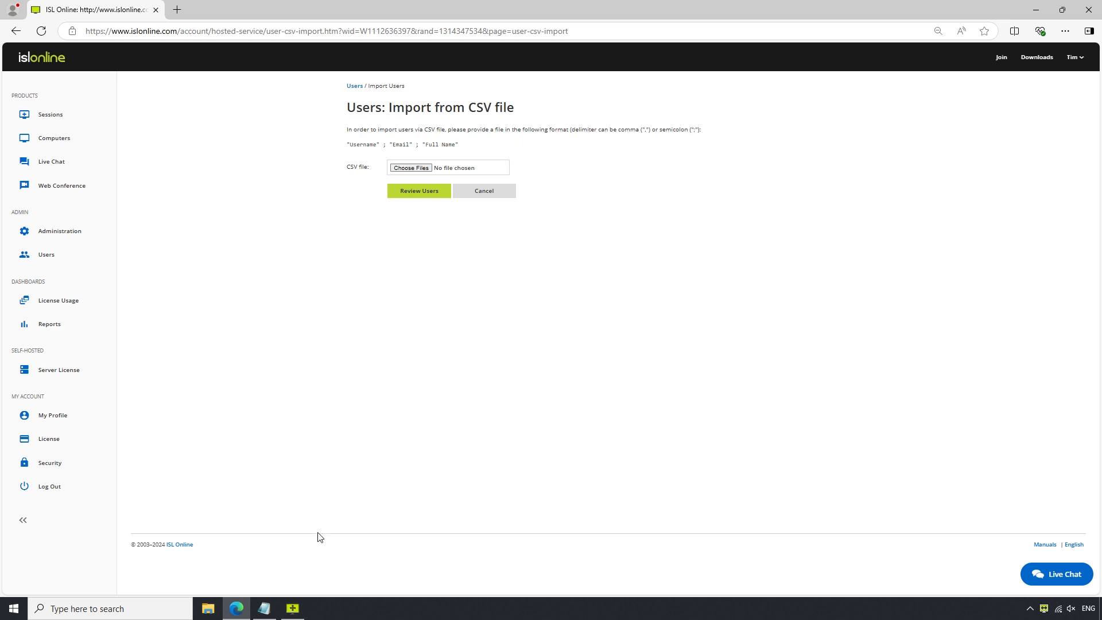
{"action": "left_click", "coordinate": [264, 608]}
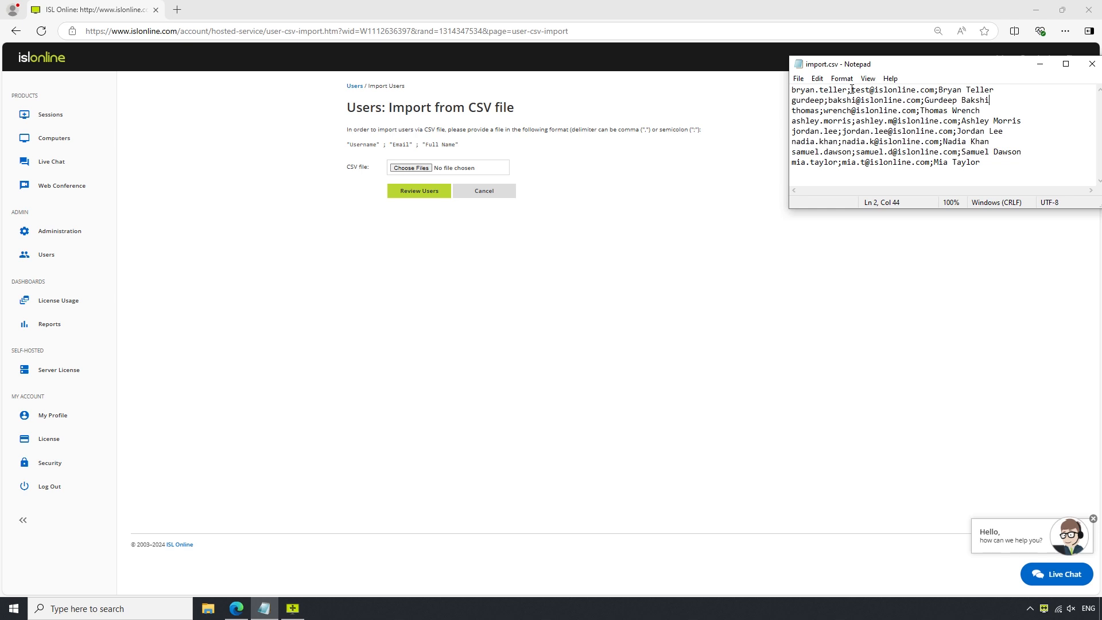
{"action": "left_click", "coordinate": [417, 169]}
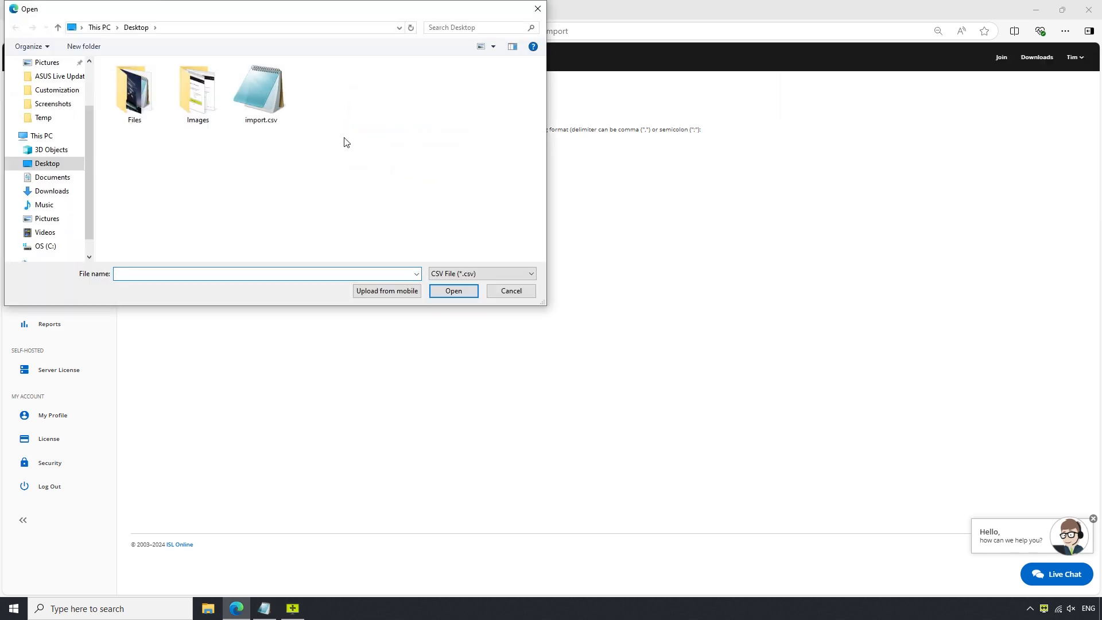
{"action": "double_click", "coordinate": [272, 106]}
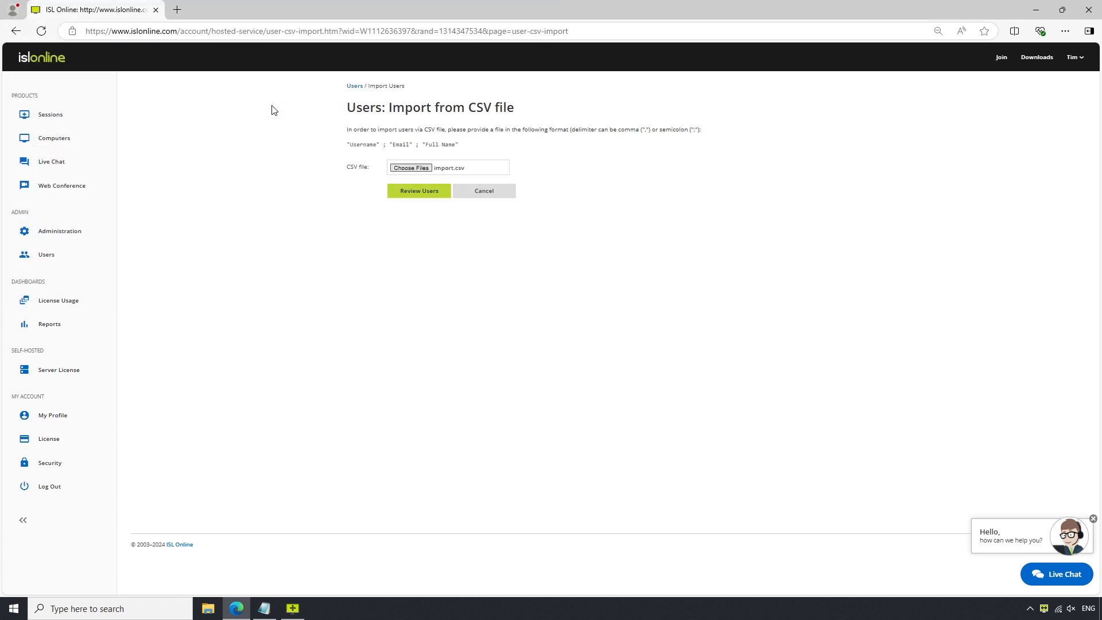
{"action": "left_click", "coordinate": [428, 194]}
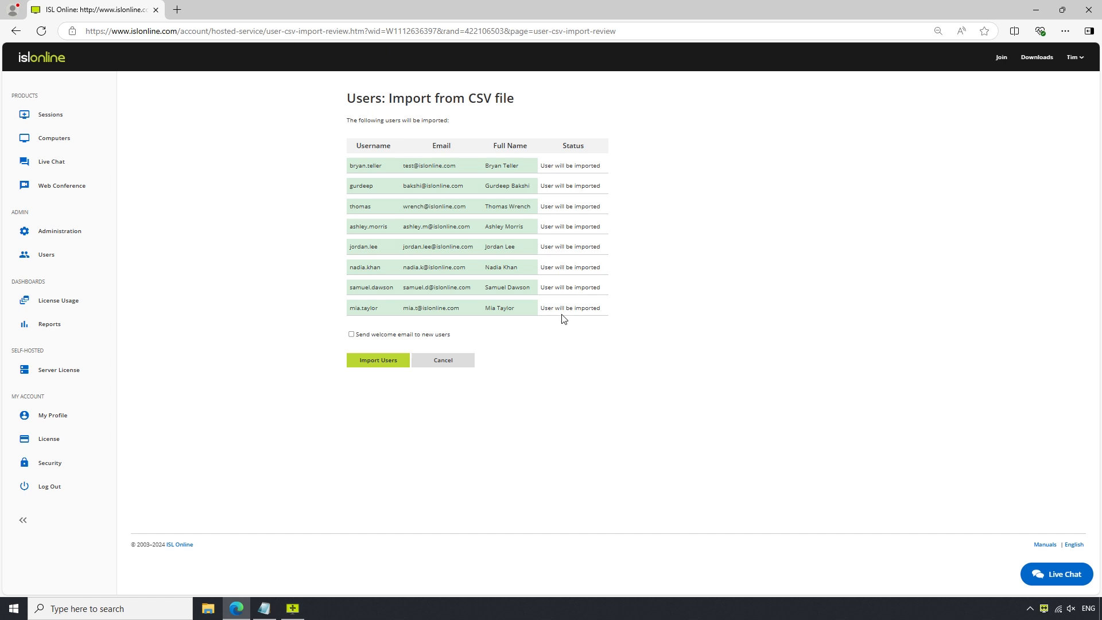
Import the eight users from import.csv with welcome emails enabled, then go back to the Users list.
{"action": "left_click", "coordinate": [352, 337]}
{"action": "left_click", "coordinate": [370, 365]}
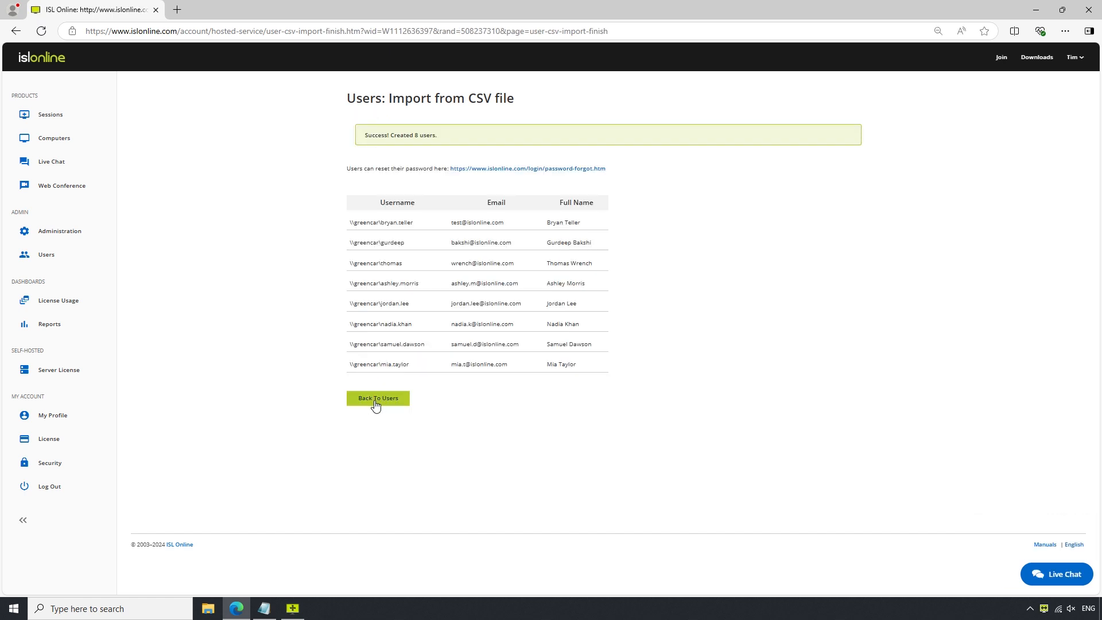
{"action": "left_click", "coordinate": [376, 405]}
{"action": "scroll", "coordinate": [376, 407], "scroll_direction": "down", "scroll_amount": 2}
{"action": "scroll", "coordinate": [376, 407], "scroll_direction": "up", "scroll_amount": 2}
{"action": "scroll", "coordinate": [376, 406], "scroll_direction": "down", "scroll_amount": 3}
{"action": "scroll", "coordinate": [376, 406], "scroll_direction": "up", "scroll_amount": 3}
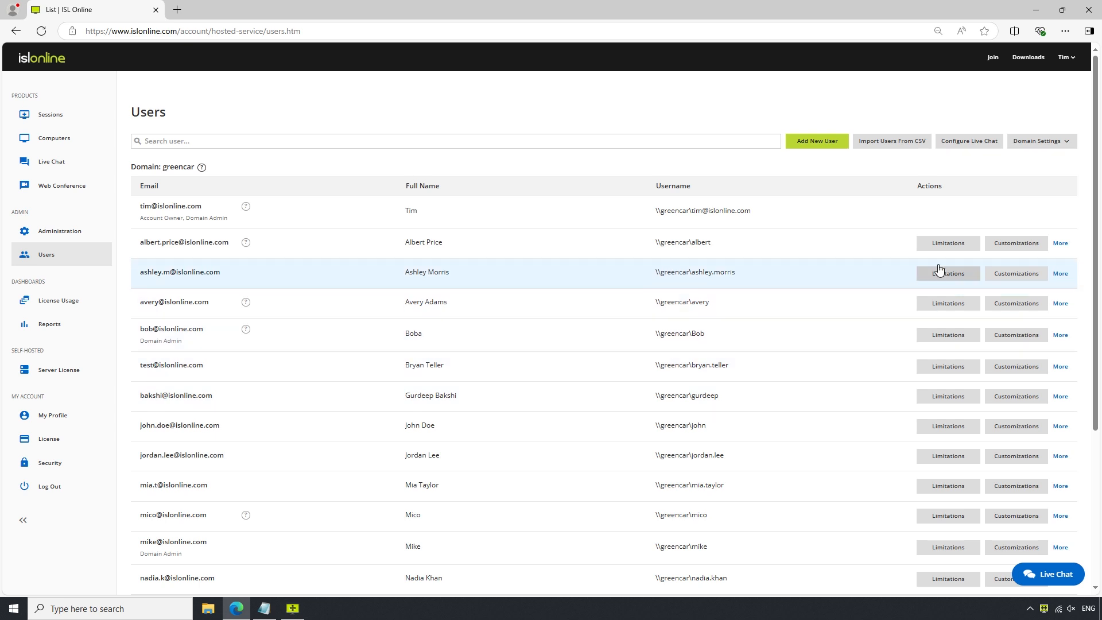
Show one imported user's end-of-session Customizations page and confirm ending the ISL Light session.
{"action": "left_click", "coordinate": [1008, 249]}
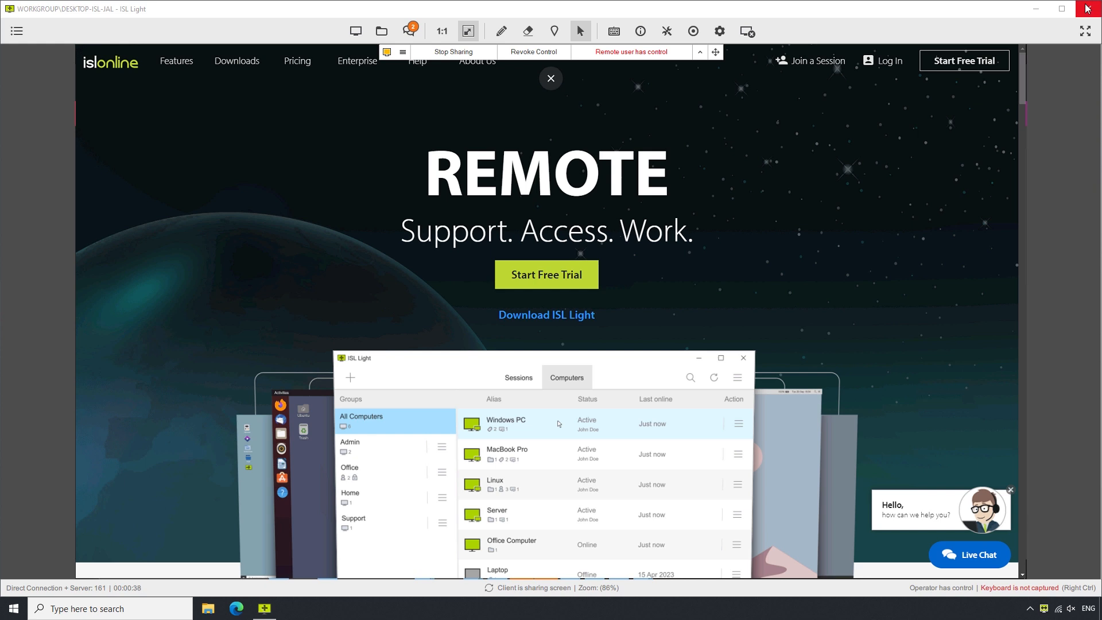
{"action": "left_click", "coordinate": [1087, 8]}
{"action": "left_click", "coordinate": [561, 326]}
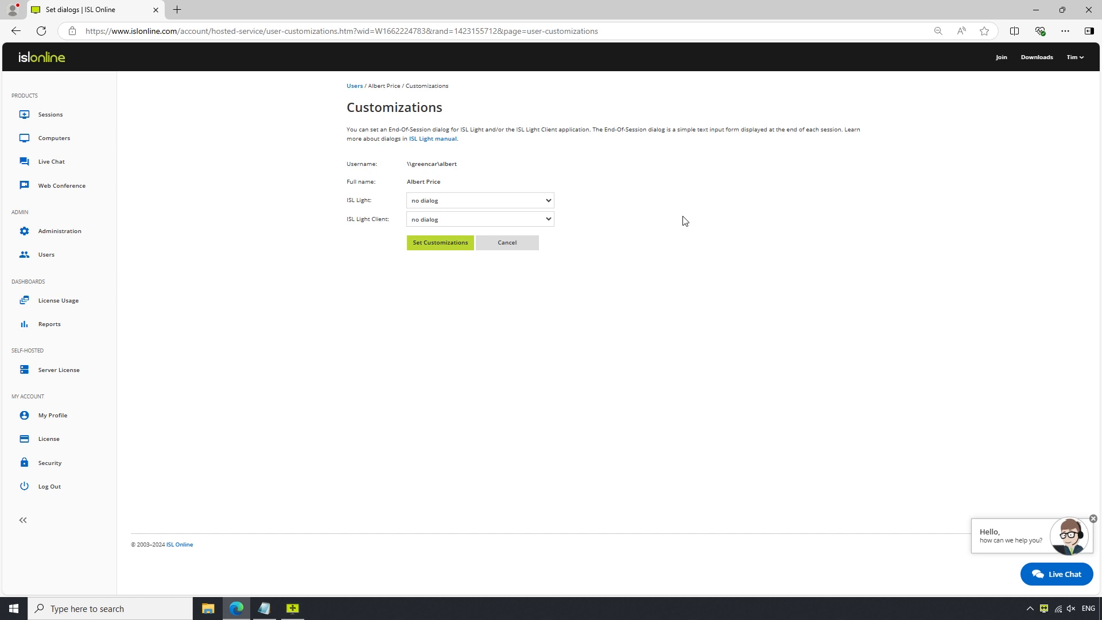
Set ISL Light to 'simple dialog - Default' and ISL Light Client to 'simple dialog', then save.
{"action": "left_click", "coordinate": [515, 203]}
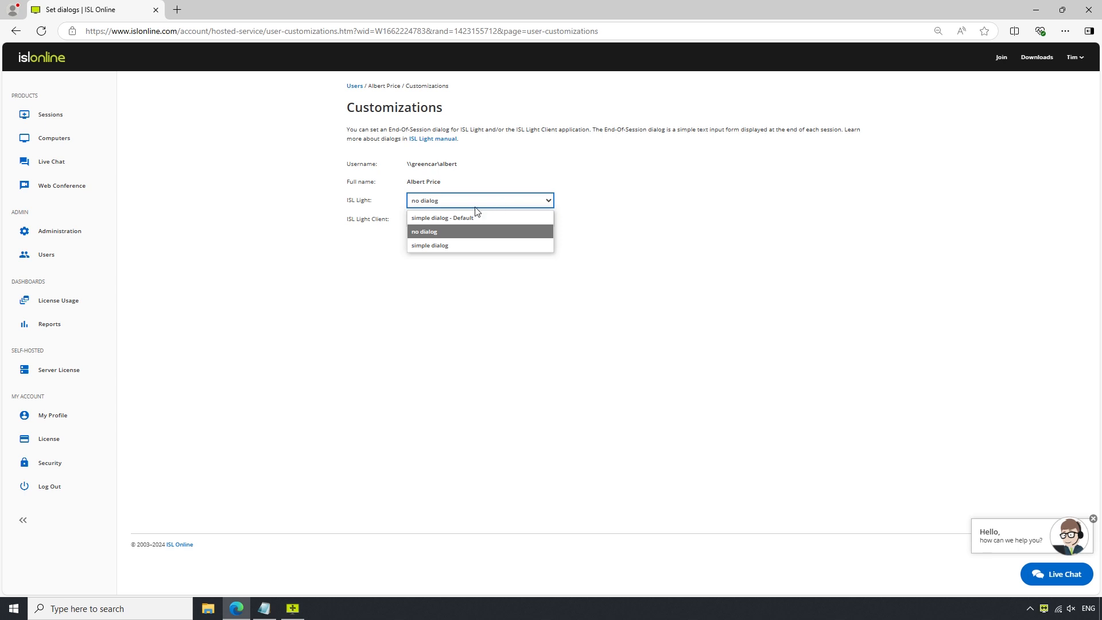
{"action": "left_click", "coordinate": [456, 222]}
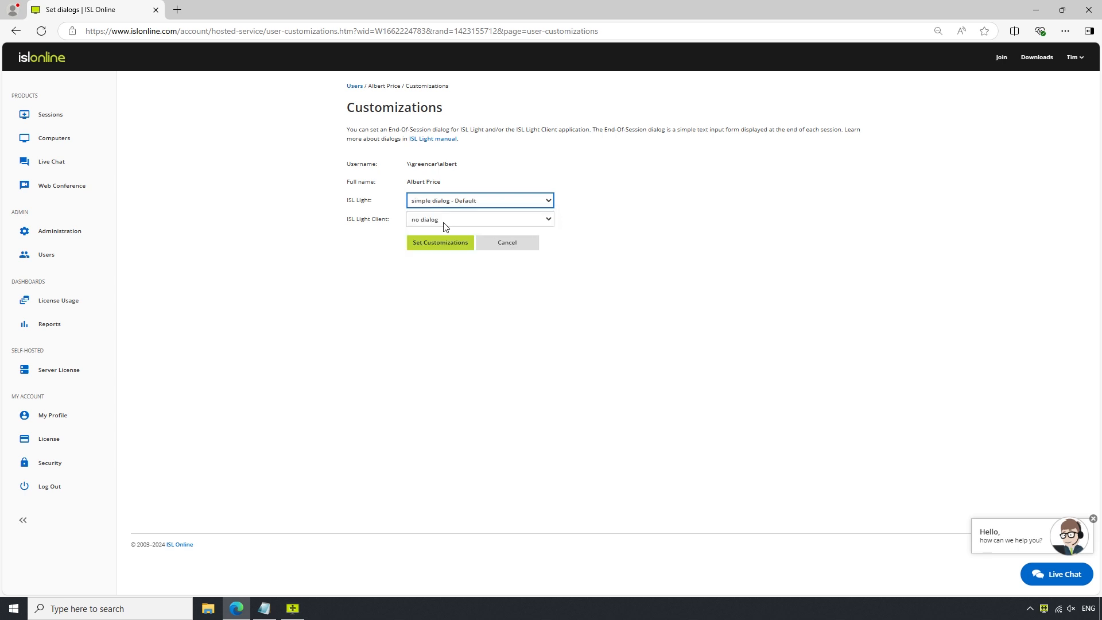
{"action": "left_click", "coordinate": [444, 222]}
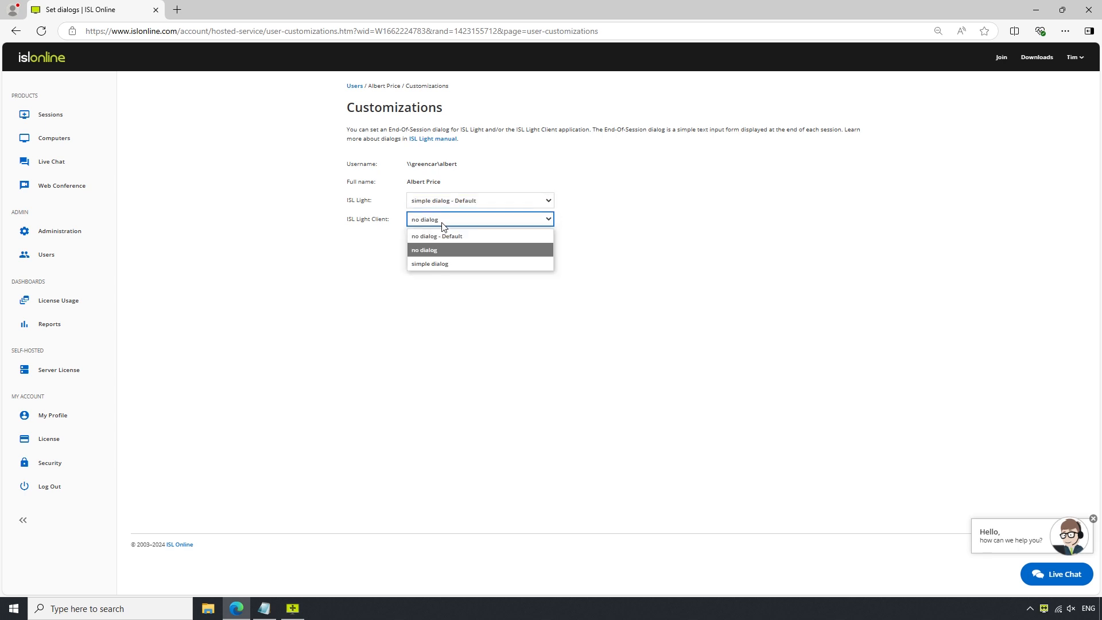
{"action": "left_click", "coordinate": [438, 263]}
{"action": "left_click", "coordinate": [446, 277]}
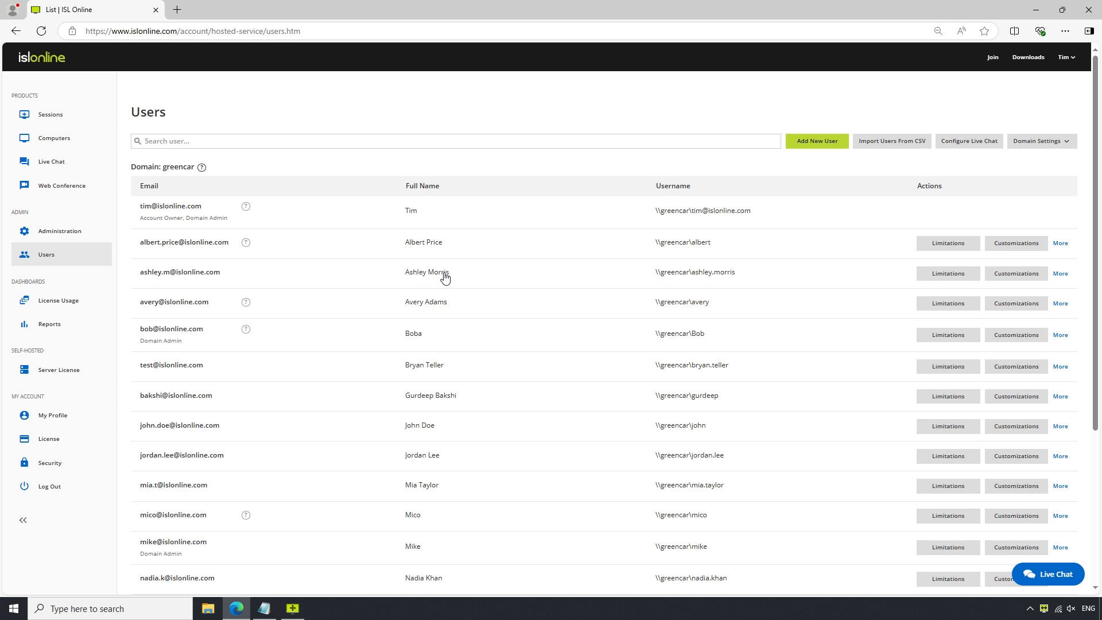
Go to Domain Settings > Customizations to view the domain's default end-of-session dialogs.
{"action": "scroll", "coordinate": [445, 278], "scroll_direction": "down", "scroll_amount": 4}
{"action": "scroll", "coordinate": [445, 278], "scroll_direction": "up", "scroll_amount": 3}
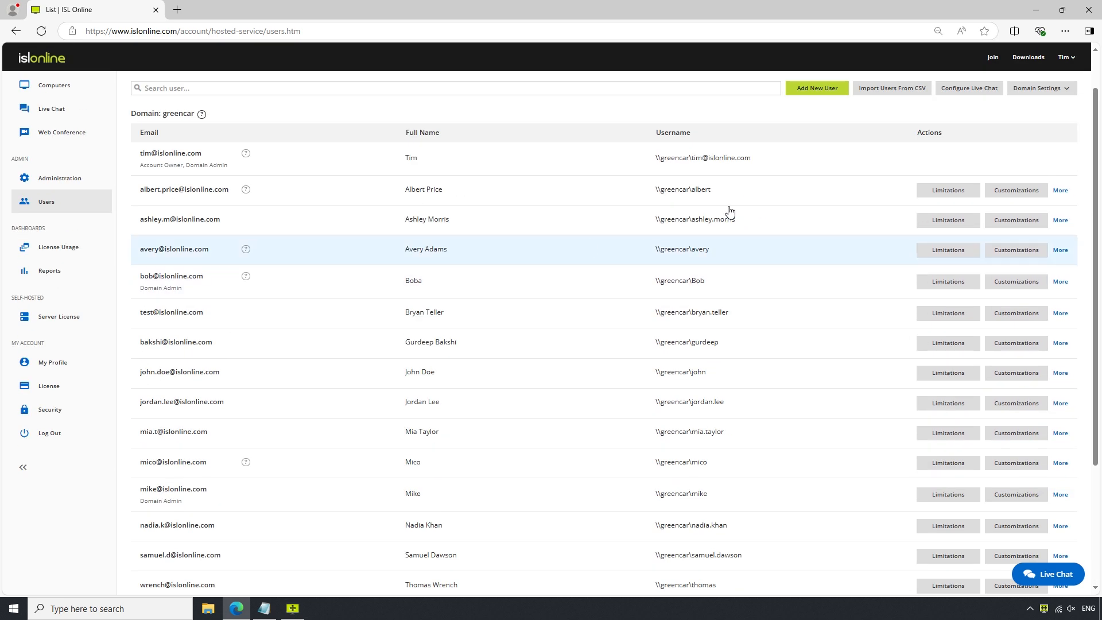
{"action": "left_click", "coordinate": [1032, 92]}
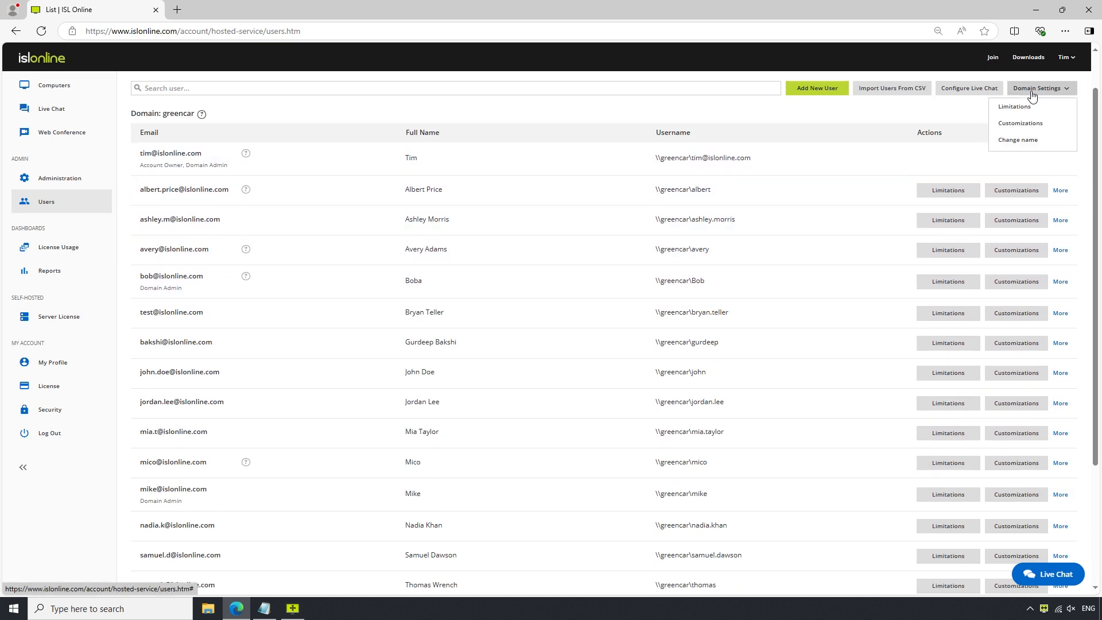
{"action": "left_click", "coordinate": [1024, 124]}
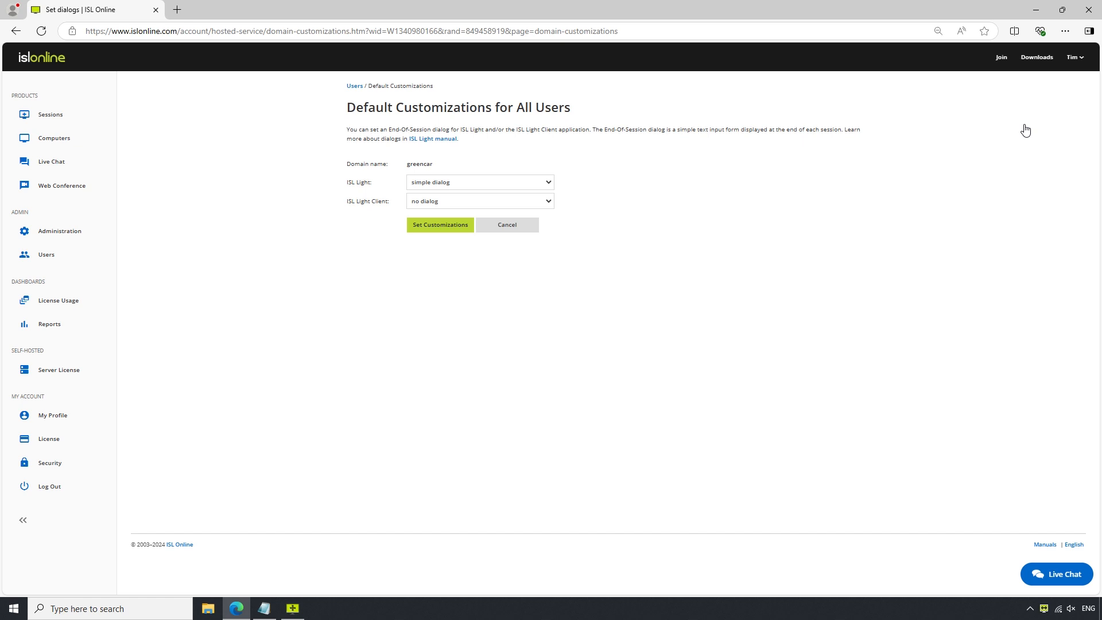